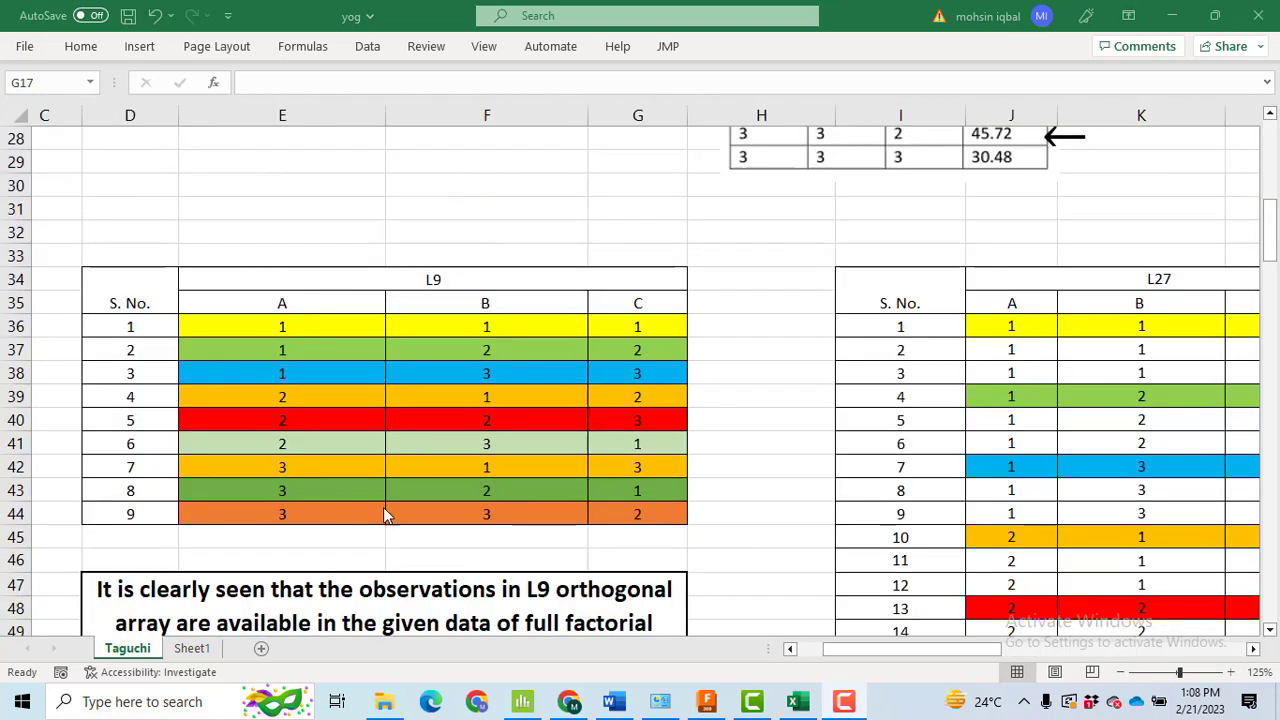
# - Switch to Minitab and set up a 3-level Taguchi design with 3 factors using the L9 array
pyautogui.hotkey('alt', 'Tab')
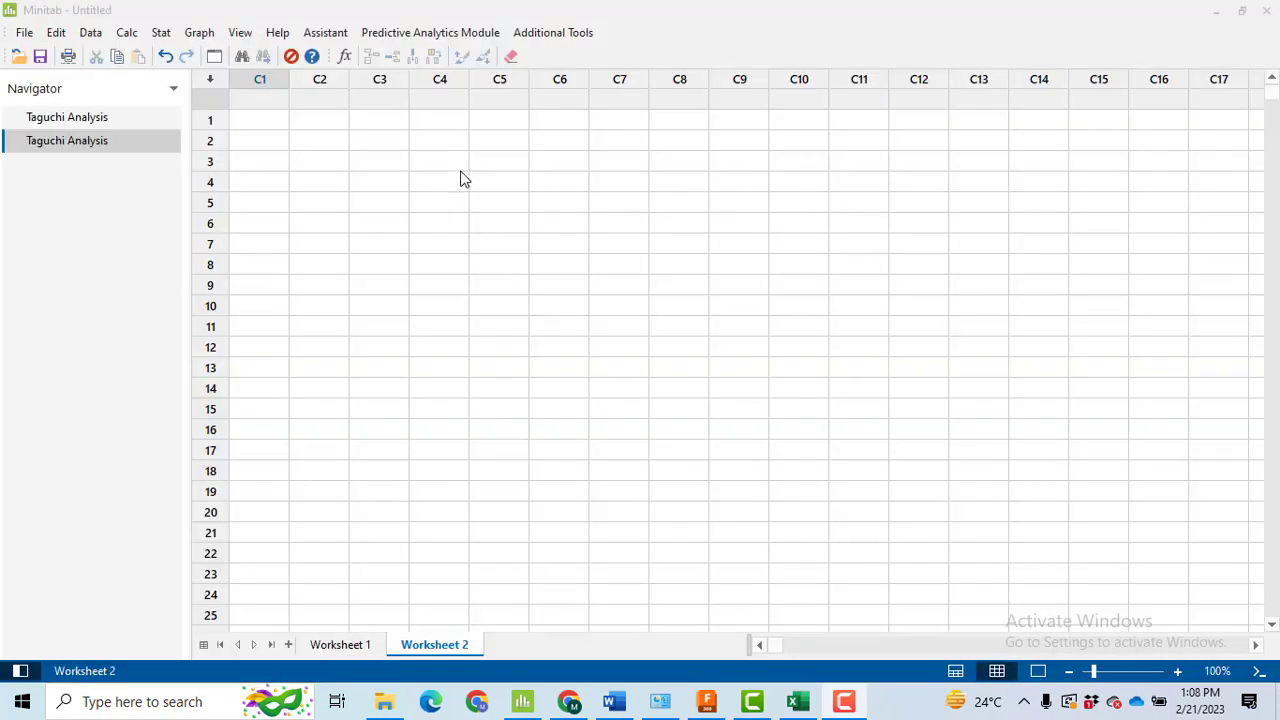
pyautogui.click(161, 32)
pyautogui.moveTo(266, 120)
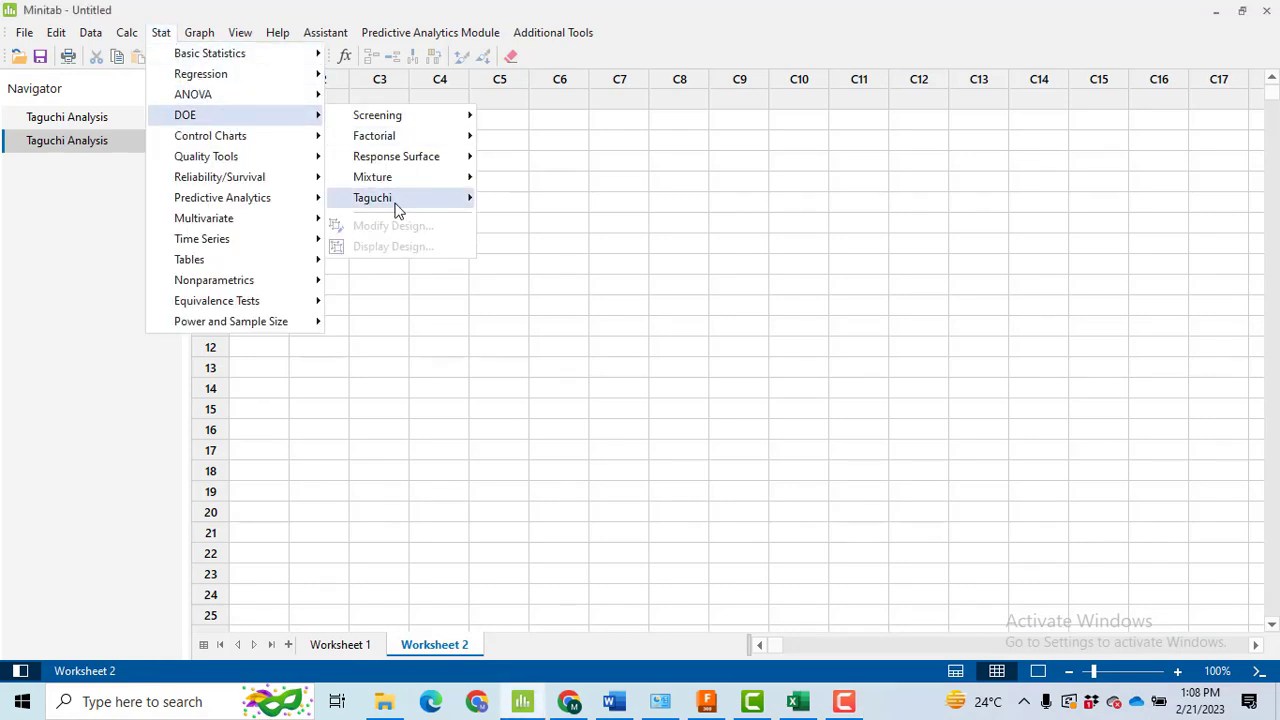
pyautogui.moveTo(394, 206)
pyautogui.click(638, 204)
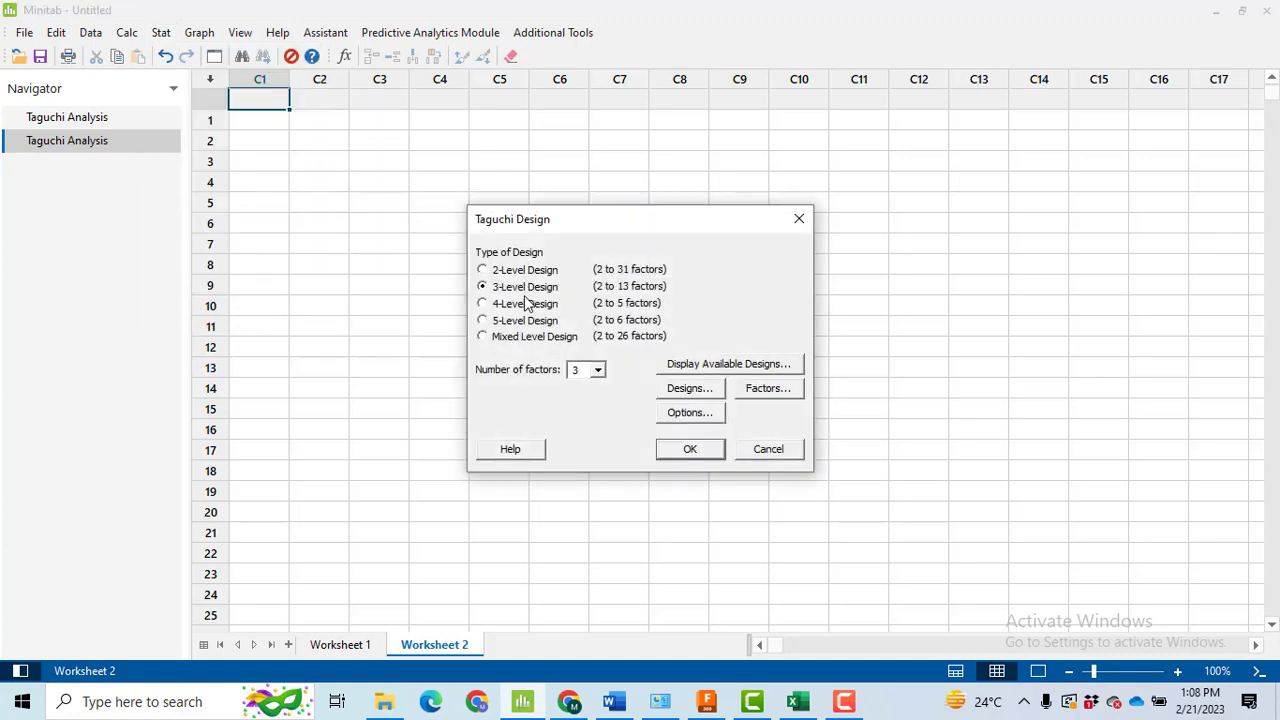
pyautogui.click(705, 392)
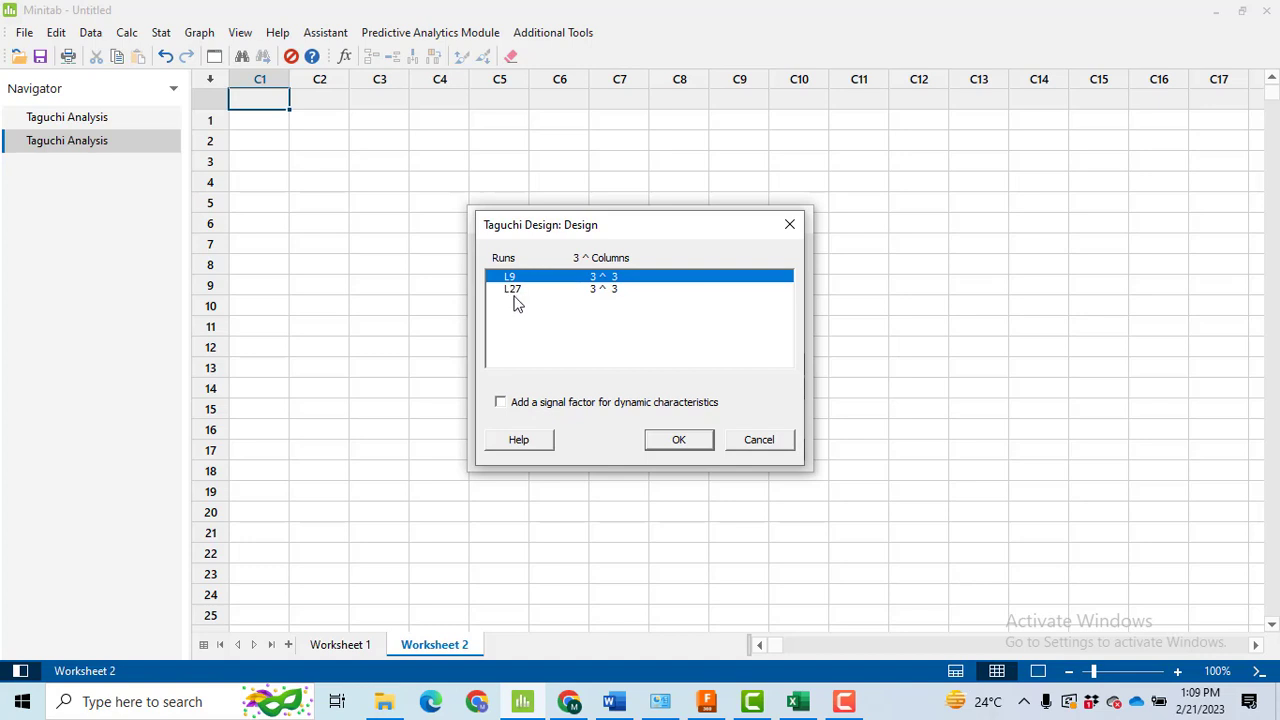
pyautogui.click(695, 448)
# - Create the Taguchi design with level values 1, 2 and 3 for factors A, B and C, storing it in the worksheet
pyautogui.click(766, 392)
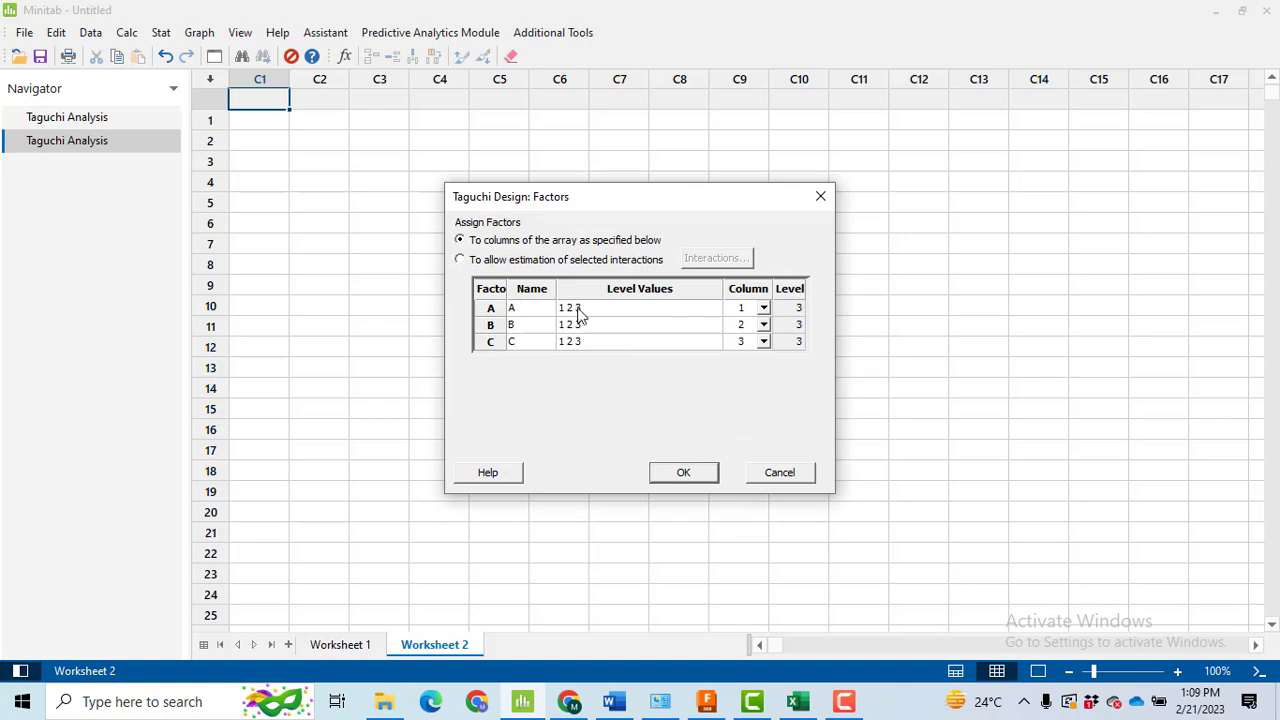
pyautogui.click(698, 478)
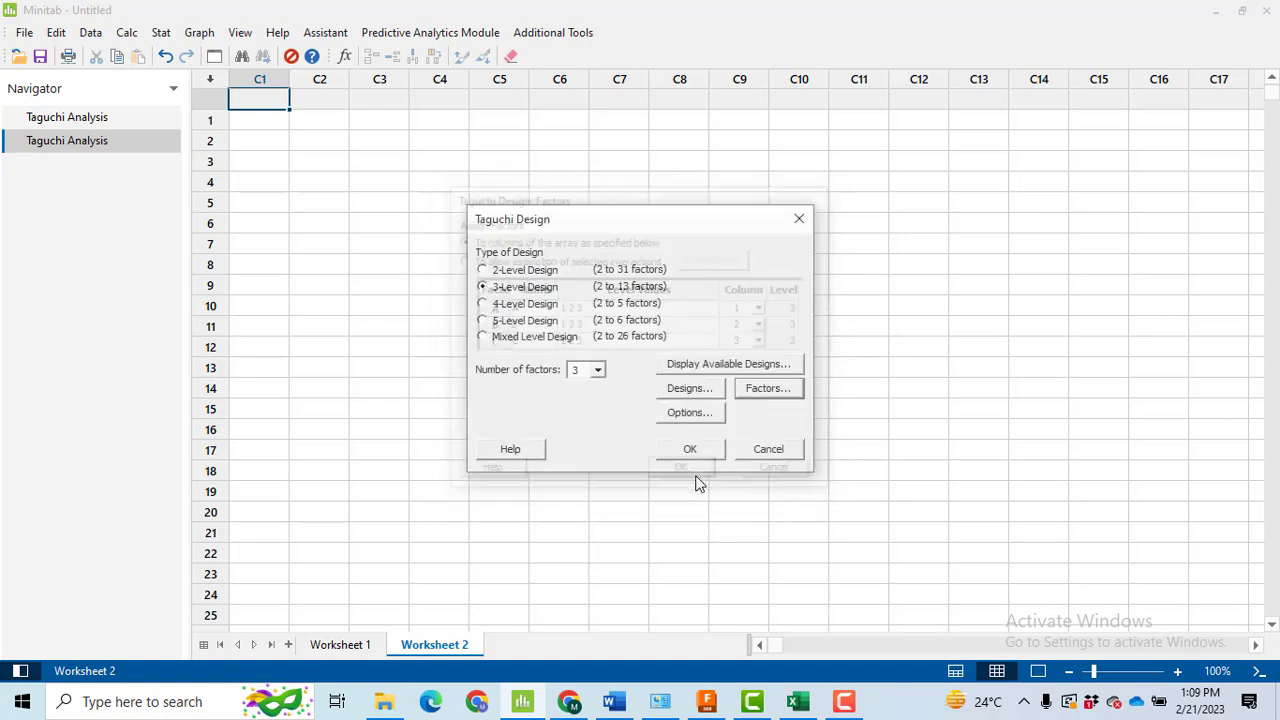
pyautogui.click(690, 416)
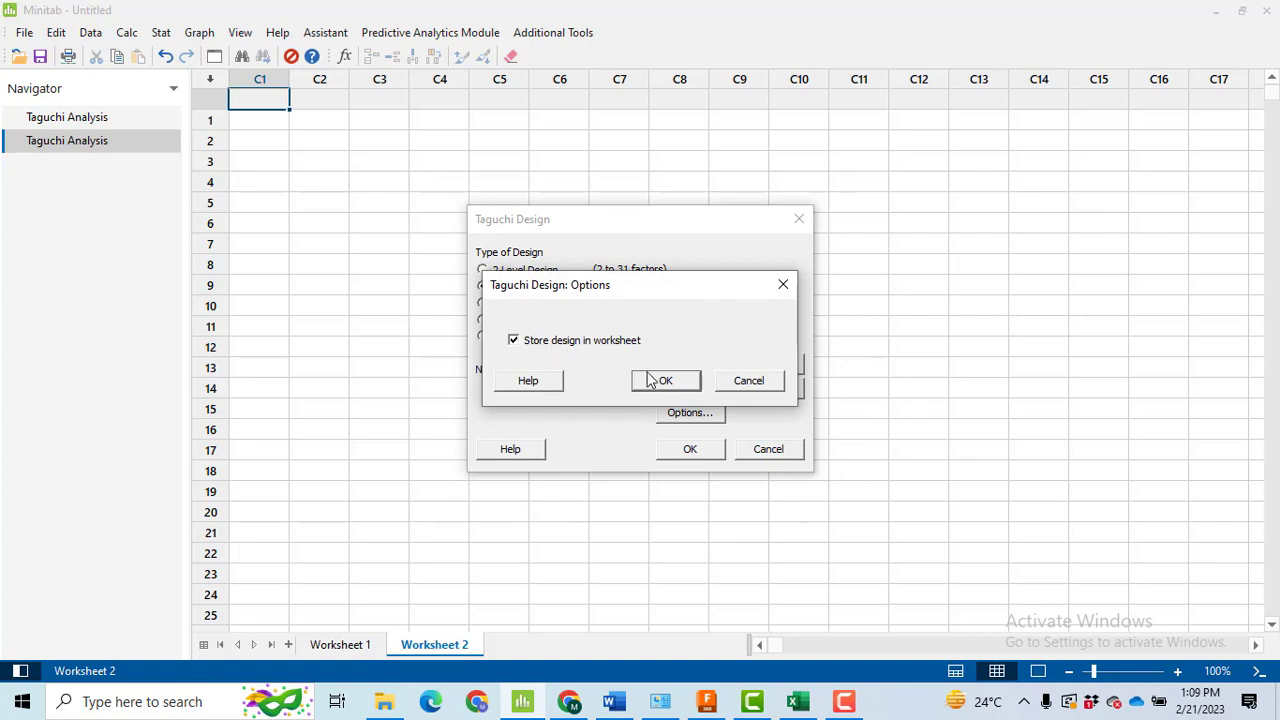
pyautogui.click(668, 381)
pyautogui.click(690, 450)
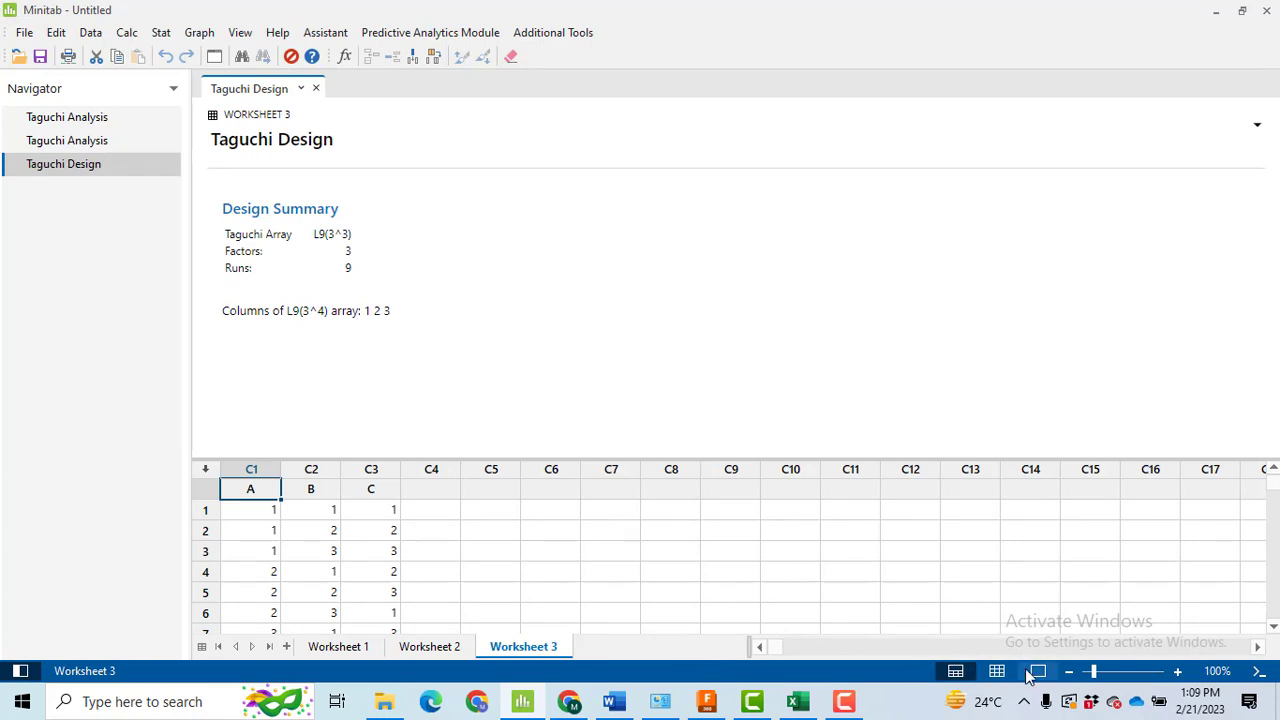
# - Show the design's worksheet alone and name column C4 Outcome
pyautogui.click(1000, 673)
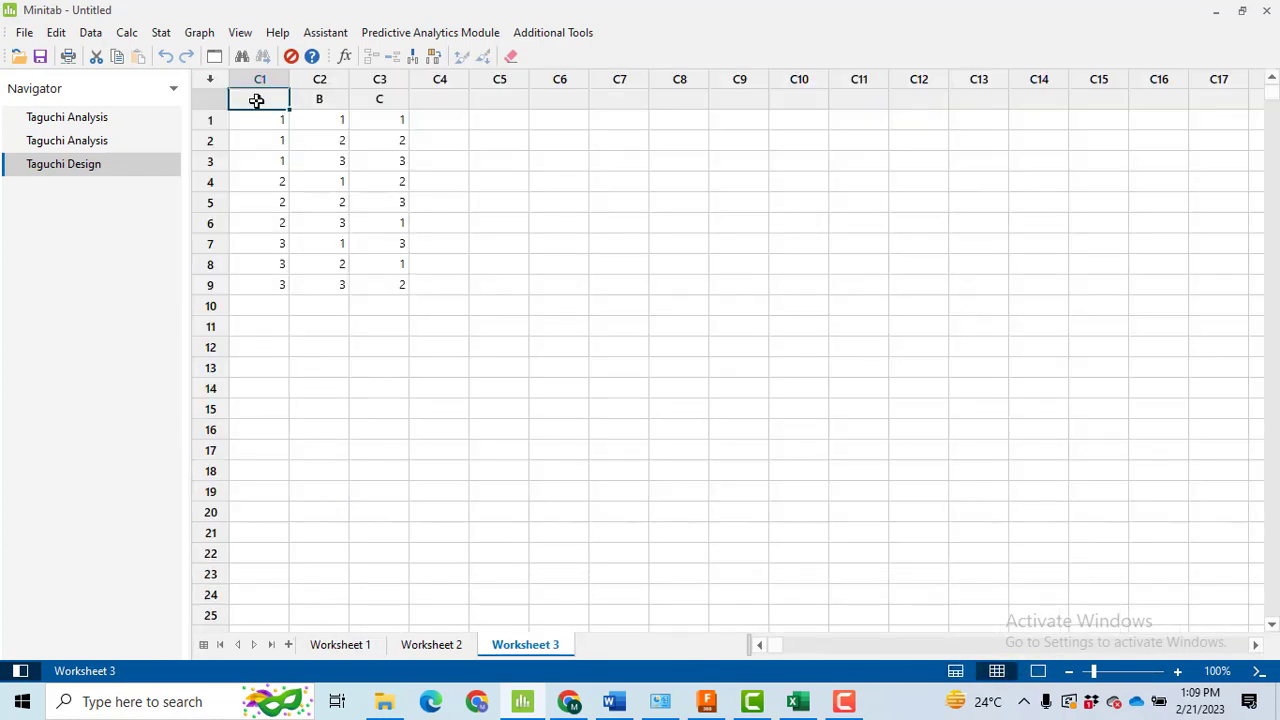
pyautogui.click(428, 102)
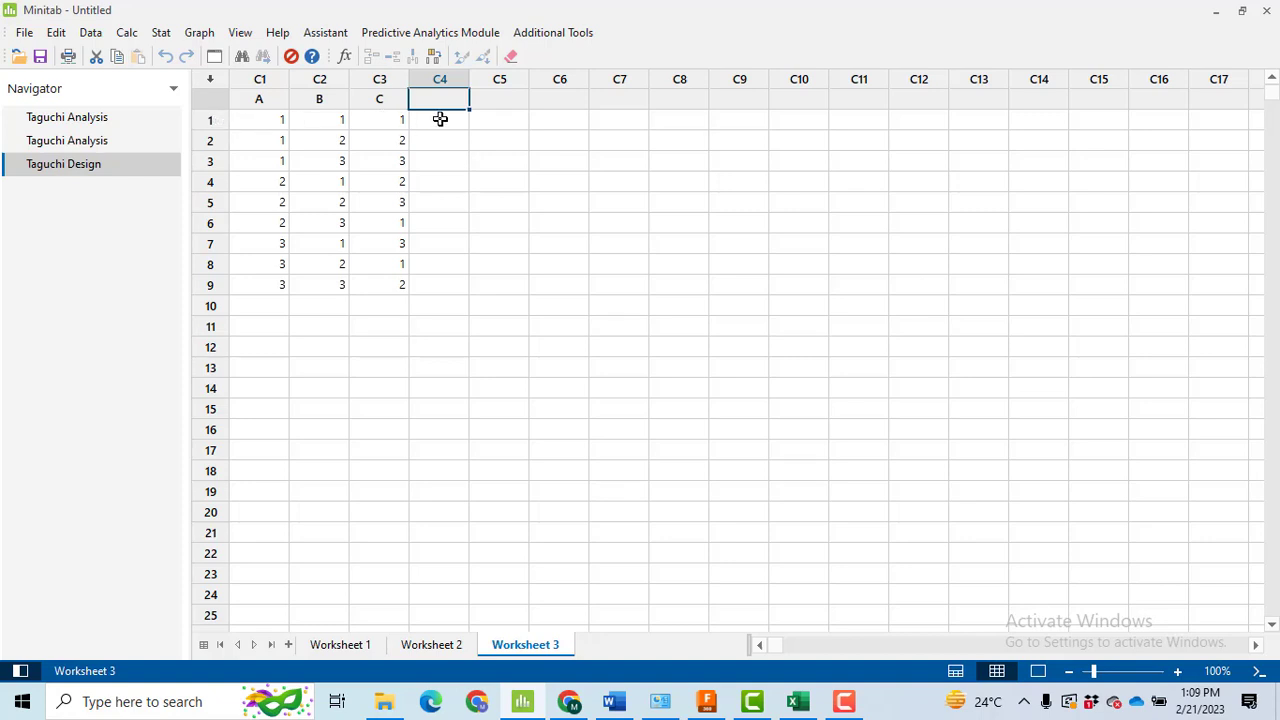
pyautogui.write('Outcome')
pyautogui.click(559, 201)
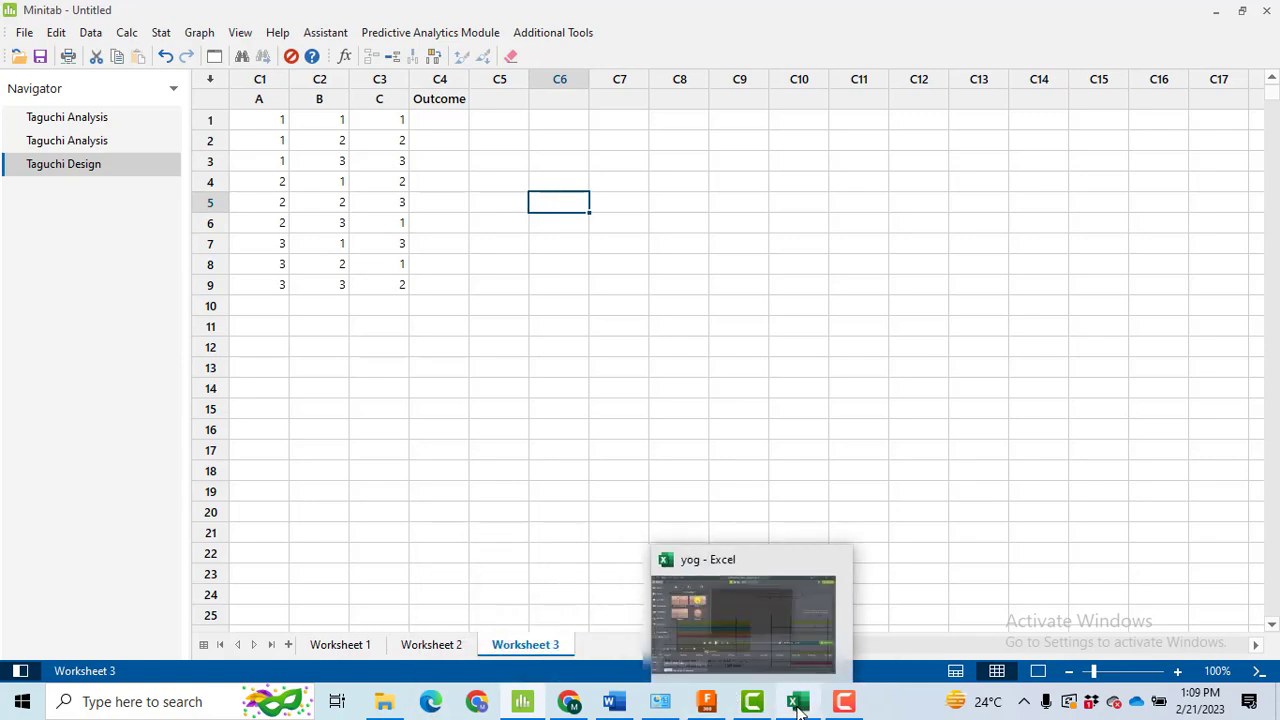
# - Look up the outcome for factor levels 1-1-1 in the Excel data and enter 22.99 in Minitab's Outcome row 1
pyautogui.click(765, 620)
pyautogui.moveTo(1269, 240); pyautogui.dragTo(1269, 150)
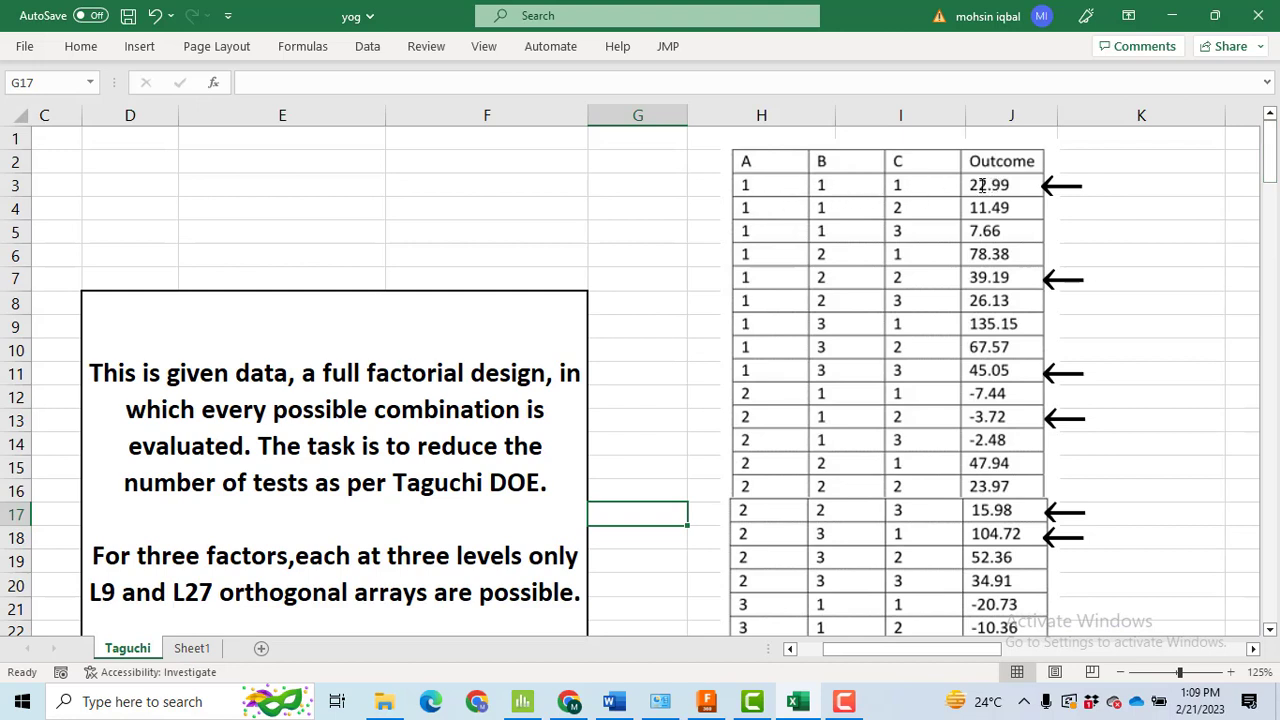
pyautogui.click(524, 703)
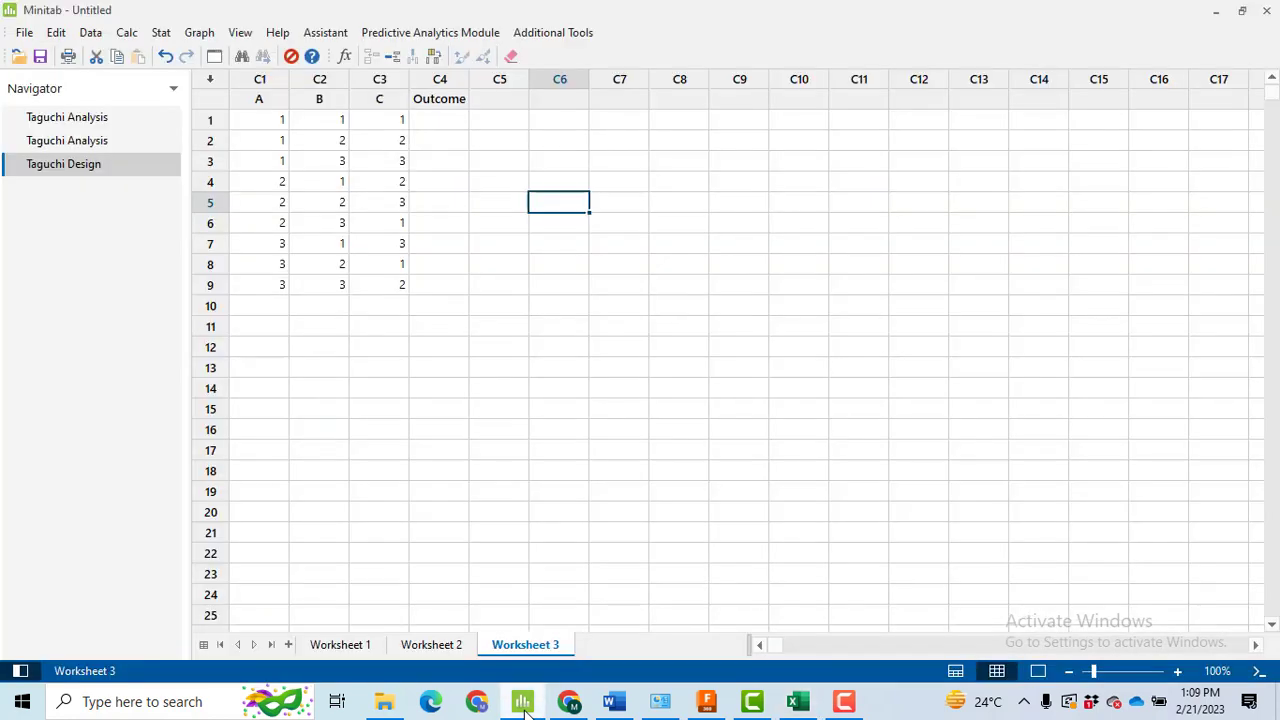
pyautogui.click(436, 120)
pyautogui.write('22.')
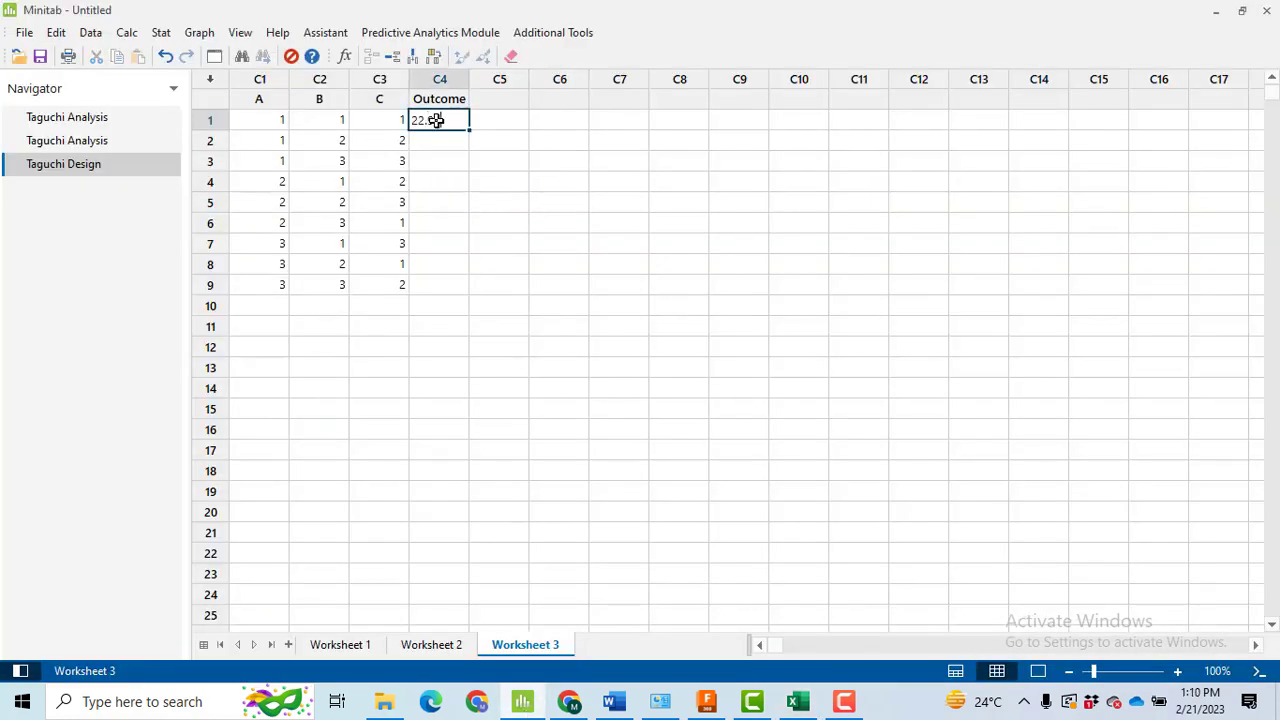
pyautogui.write('99')
pyautogui.click(460, 180)
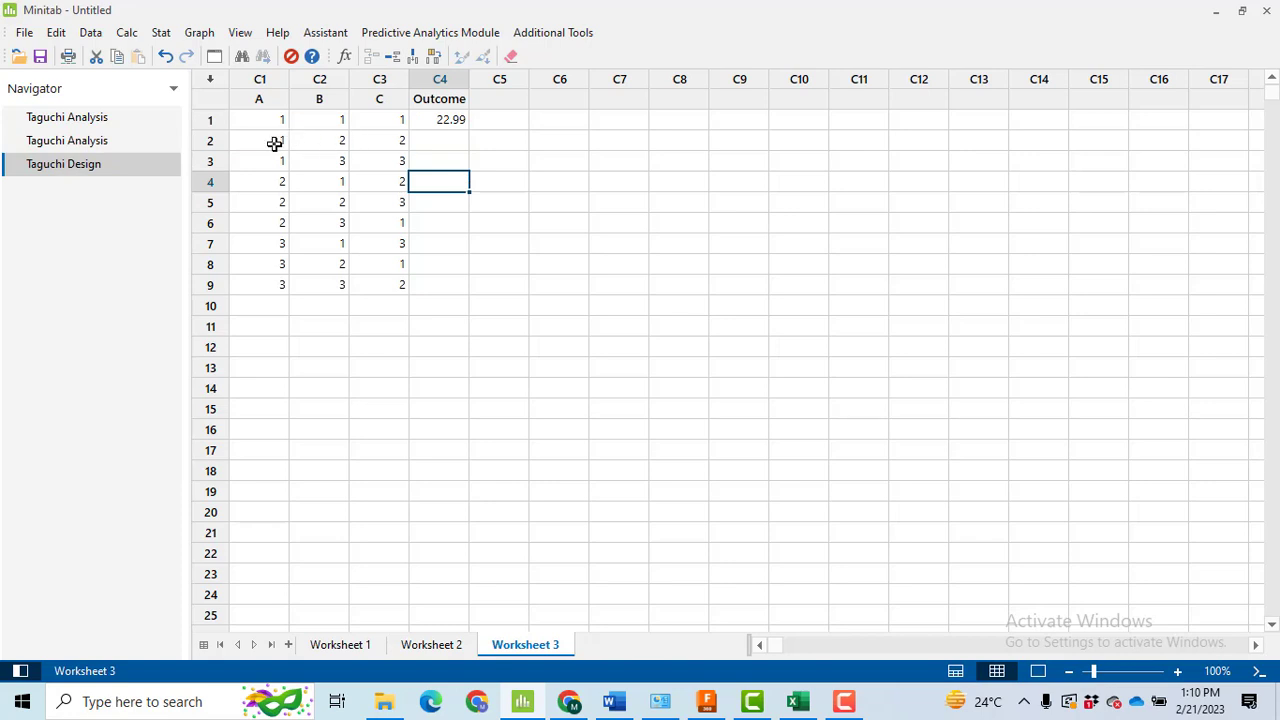
# - Look up the outcome for factor levels 1-2-2 in the Excel data and enter 39.19 in Minitab's Outcome row 2
pyautogui.click(797, 701)
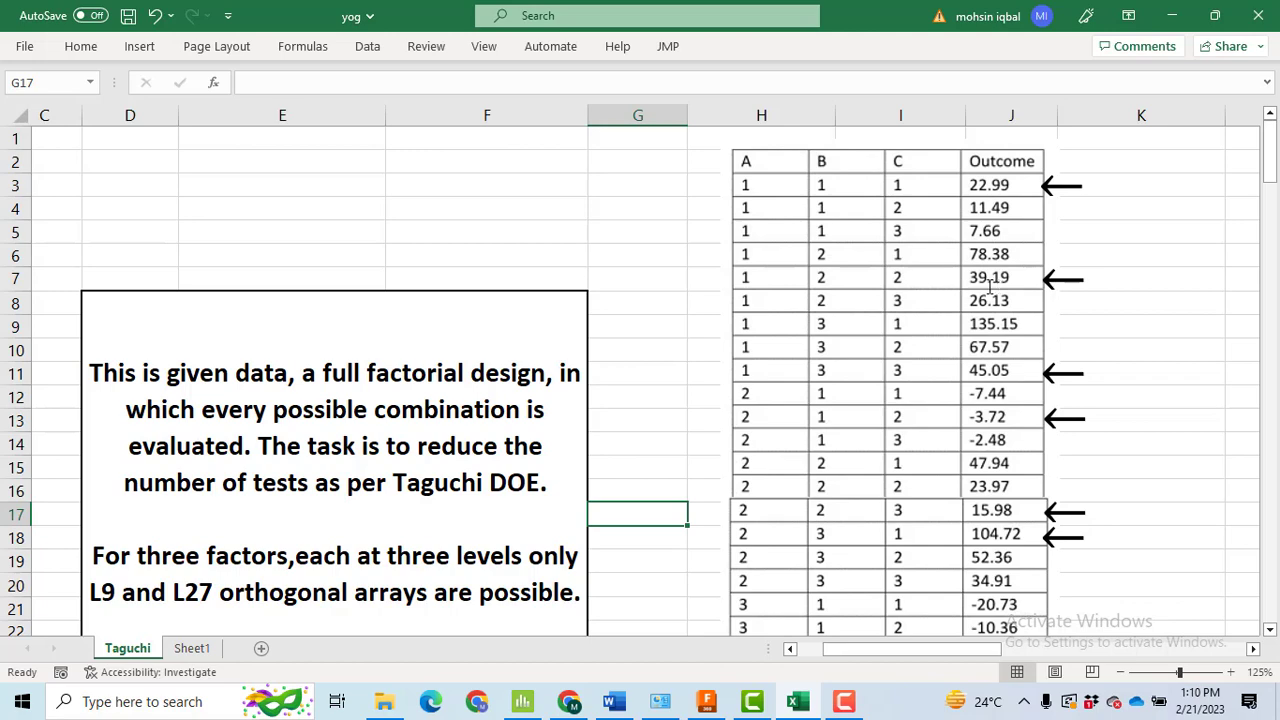
pyautogui.hotkey('alt', 'Tab')
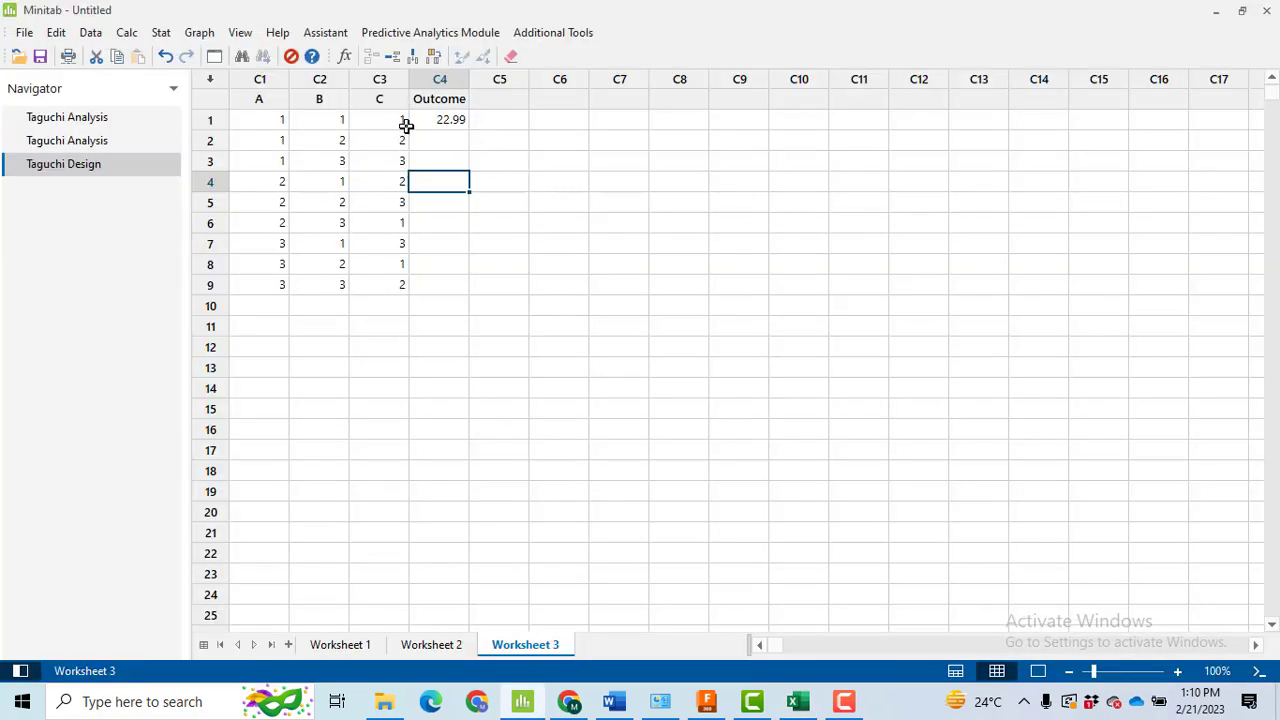
pyautogui.click(445, 140)
pyautogui.write('39.19')
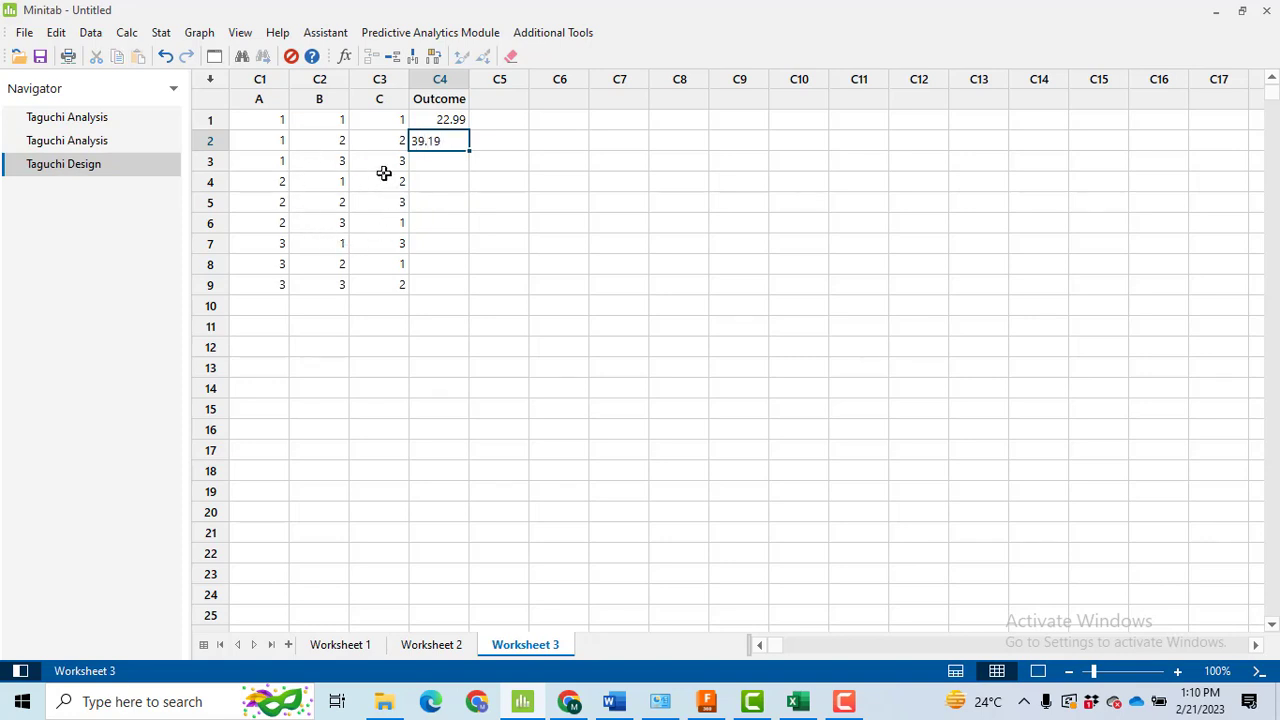
# - Look up the outcome for factor levels 1-3-3 in the Excel data and enter 45.05 in Minitab's Outcome row 3
pyautogui.hotkey('alt', 'Tab')
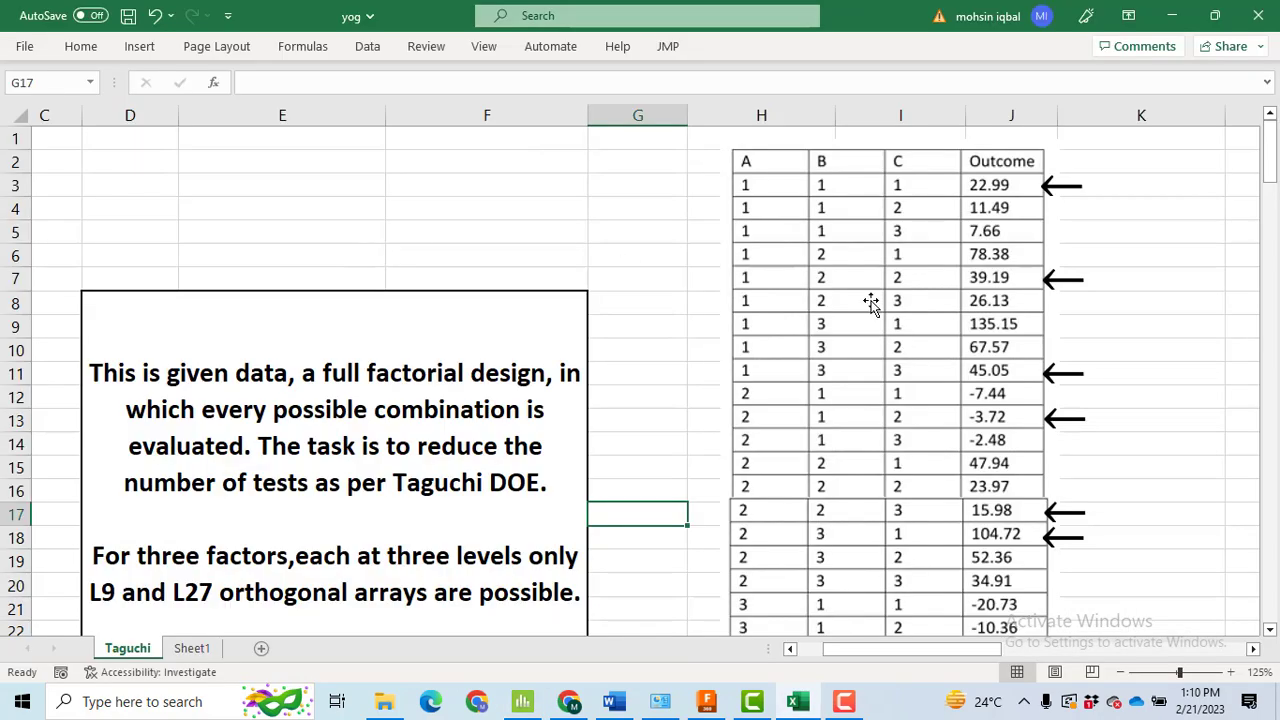
pyautogui.moveTo(1270, 165); pyautogui.dragTo(1274, 183)
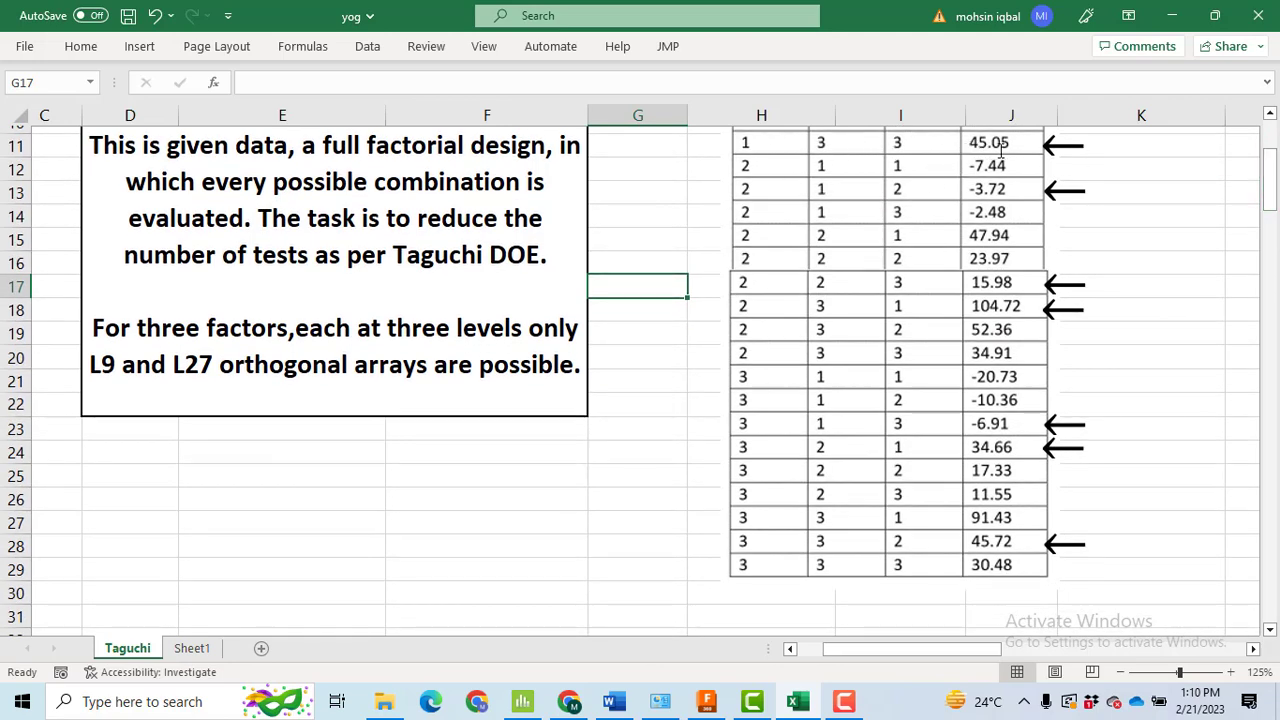
pyautogui.hotkey('alt', 'Tab')
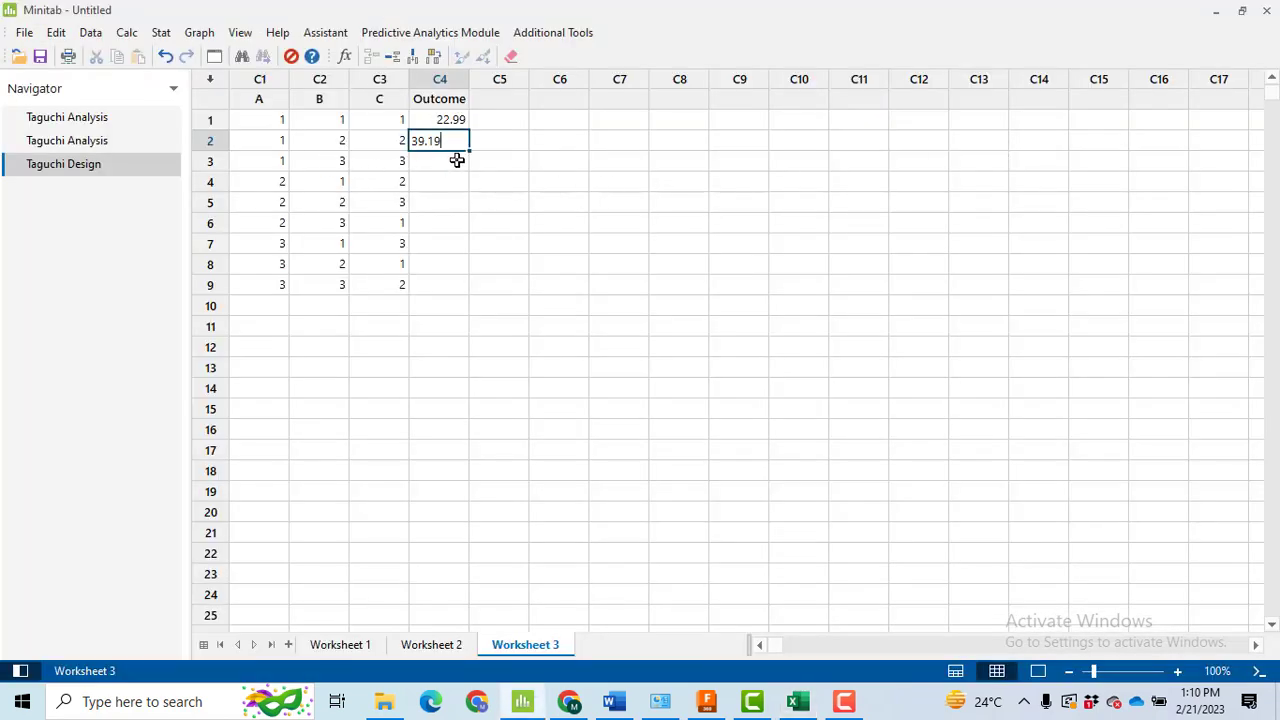
pyautogui.click(458, 160)
pyautogui.write('45.05')
pyautogui.click(607, 229)
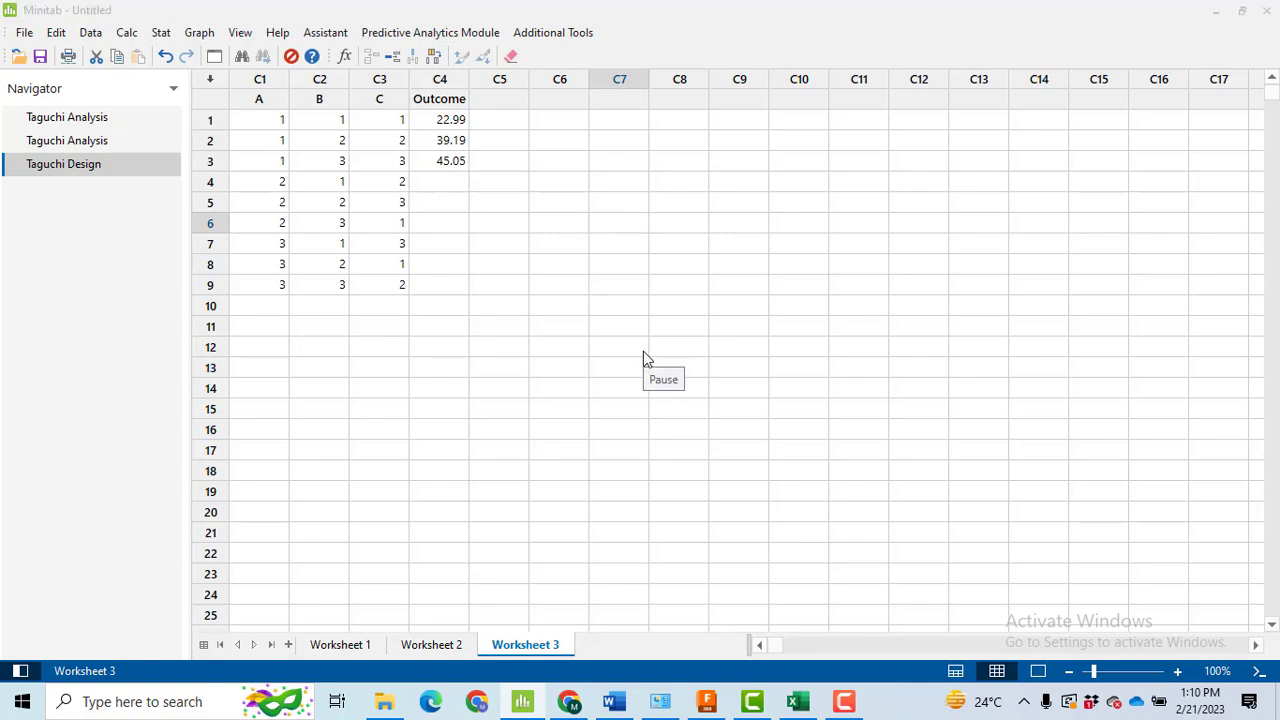
# - Switch to Excel and compare the L9 and L27 arrays with the full factorial data, down to the nine-sample outcome table
pyautogui.hotkey('alt', 'Tab')
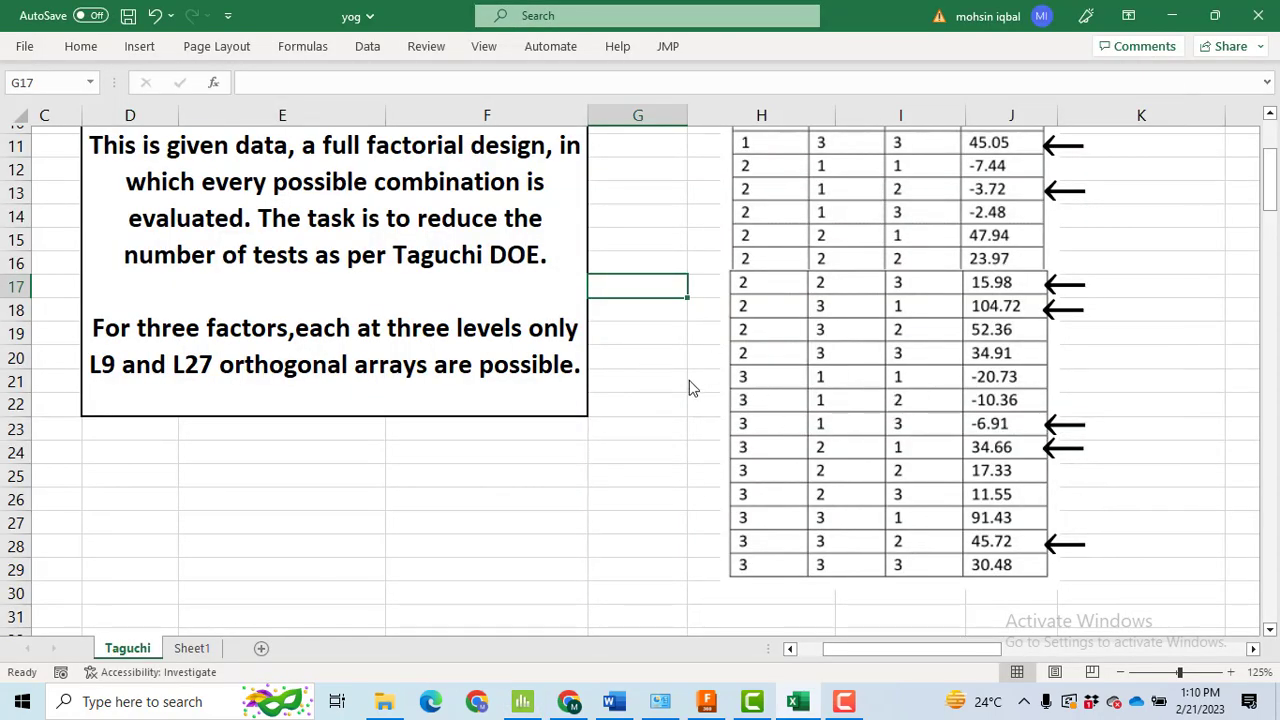
pyautogui.scroll(-6, 643, 371)
pyautogui.hscroll(3, 643, 371)
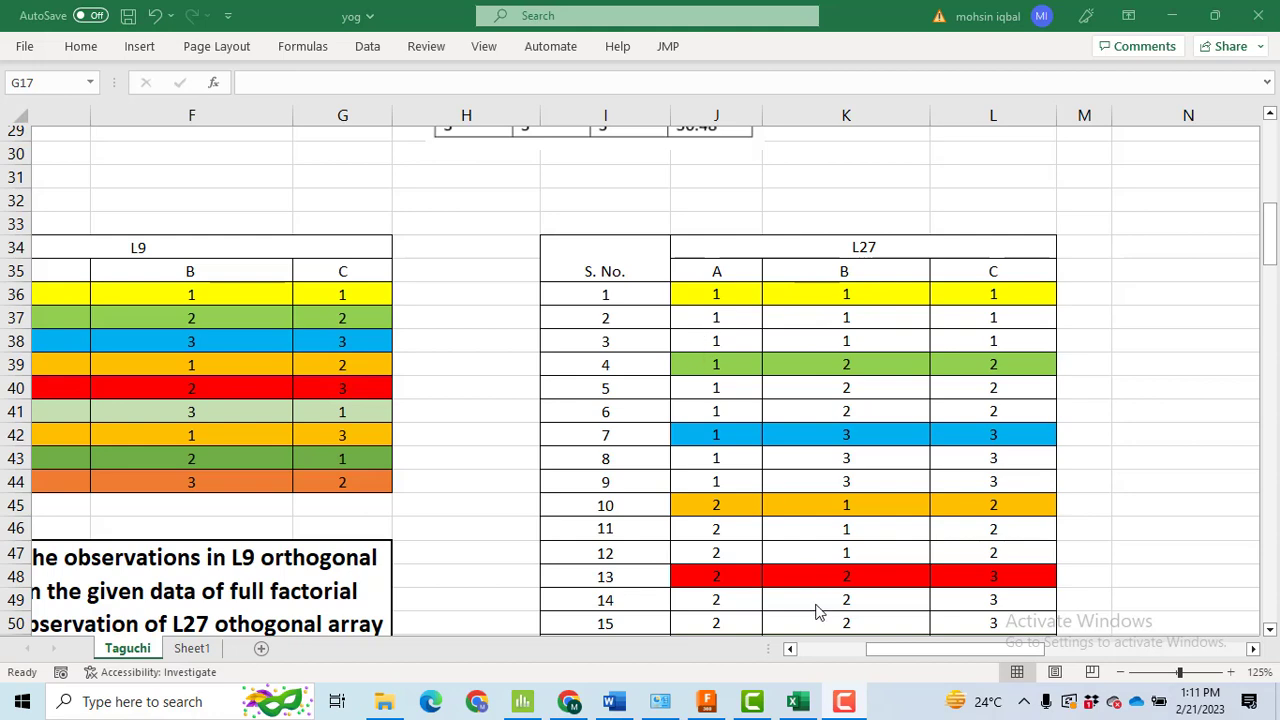
pyautogui.click(790, 649)
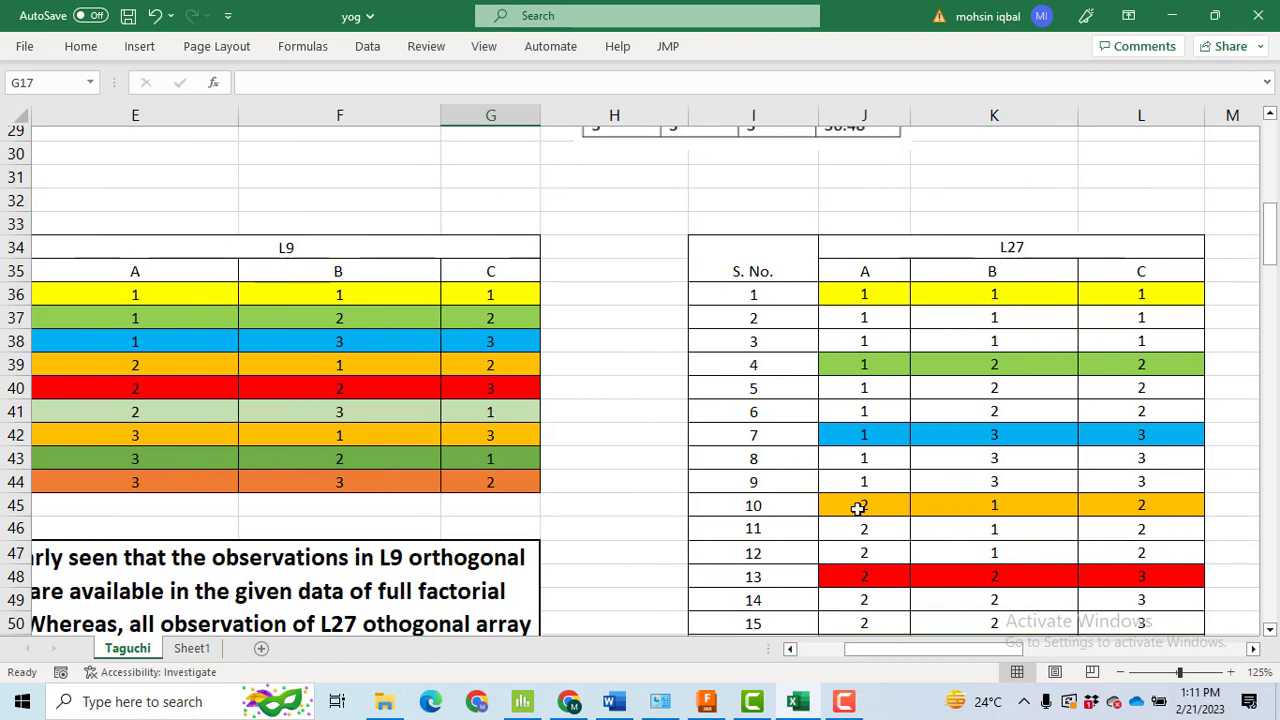
pyautogui.click(790, 649)
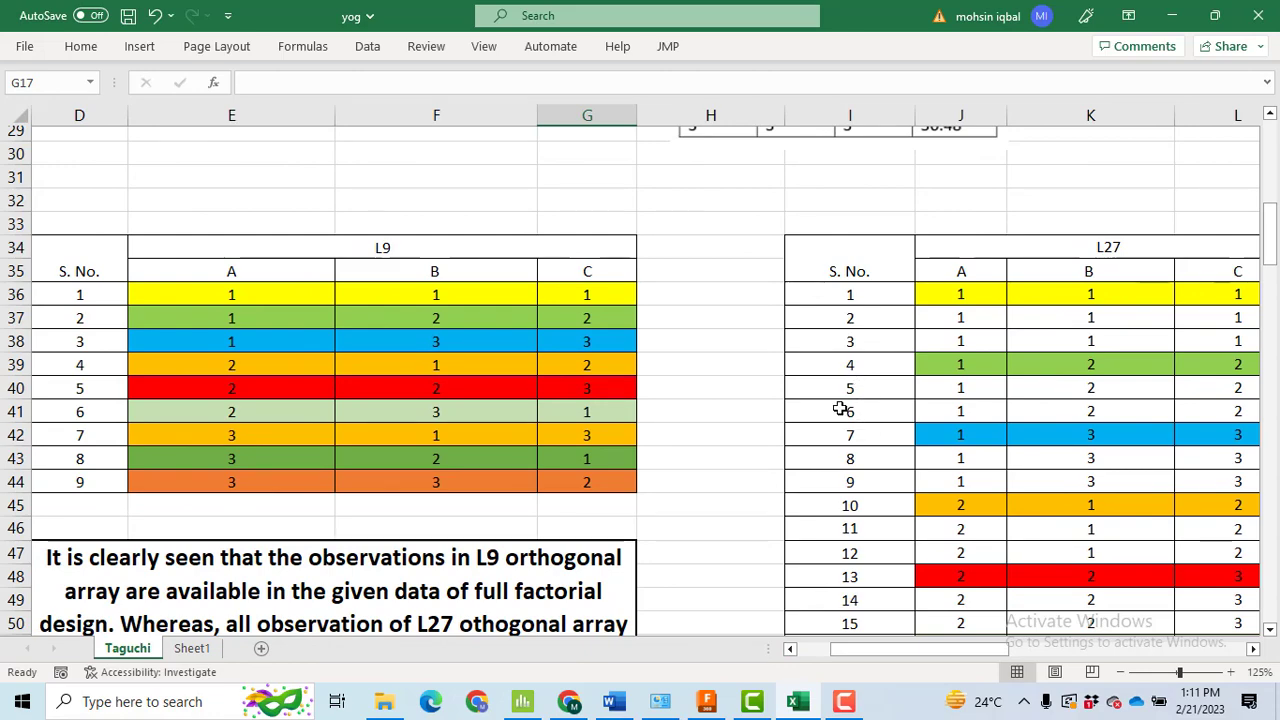
pyautogui.scroll(-2, 838, 406)
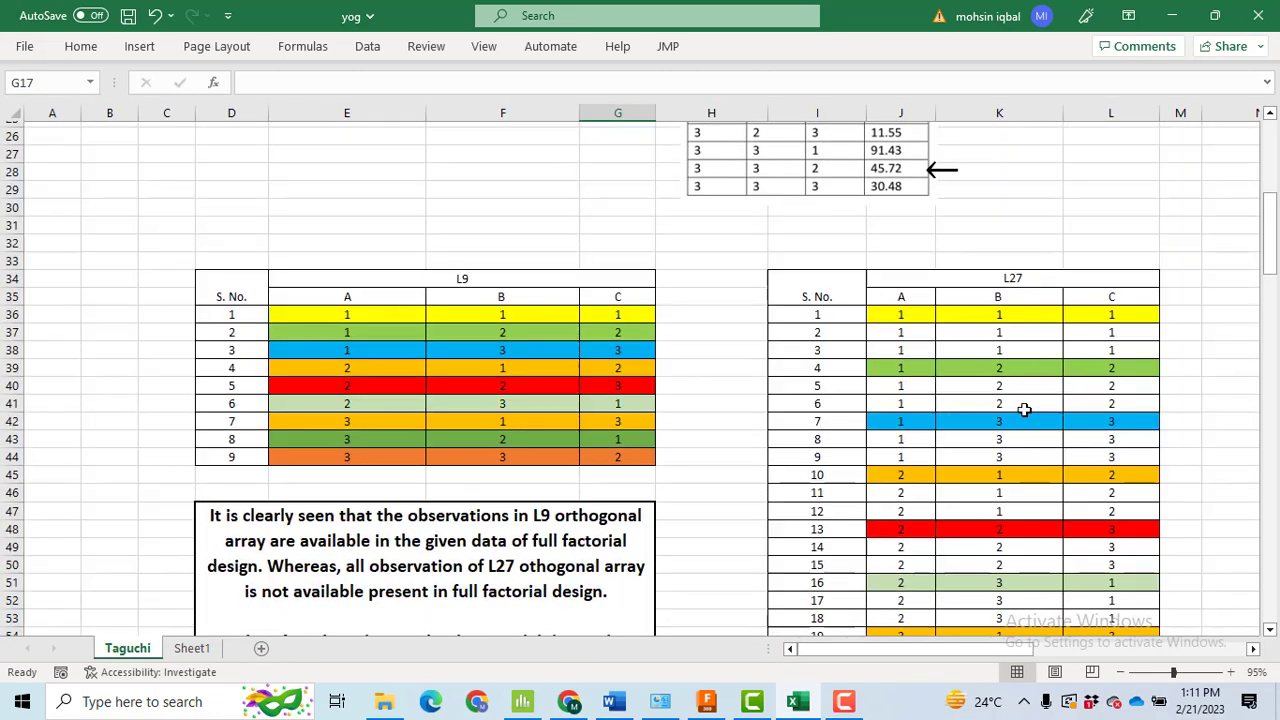
pyautogui.click(316, 328)
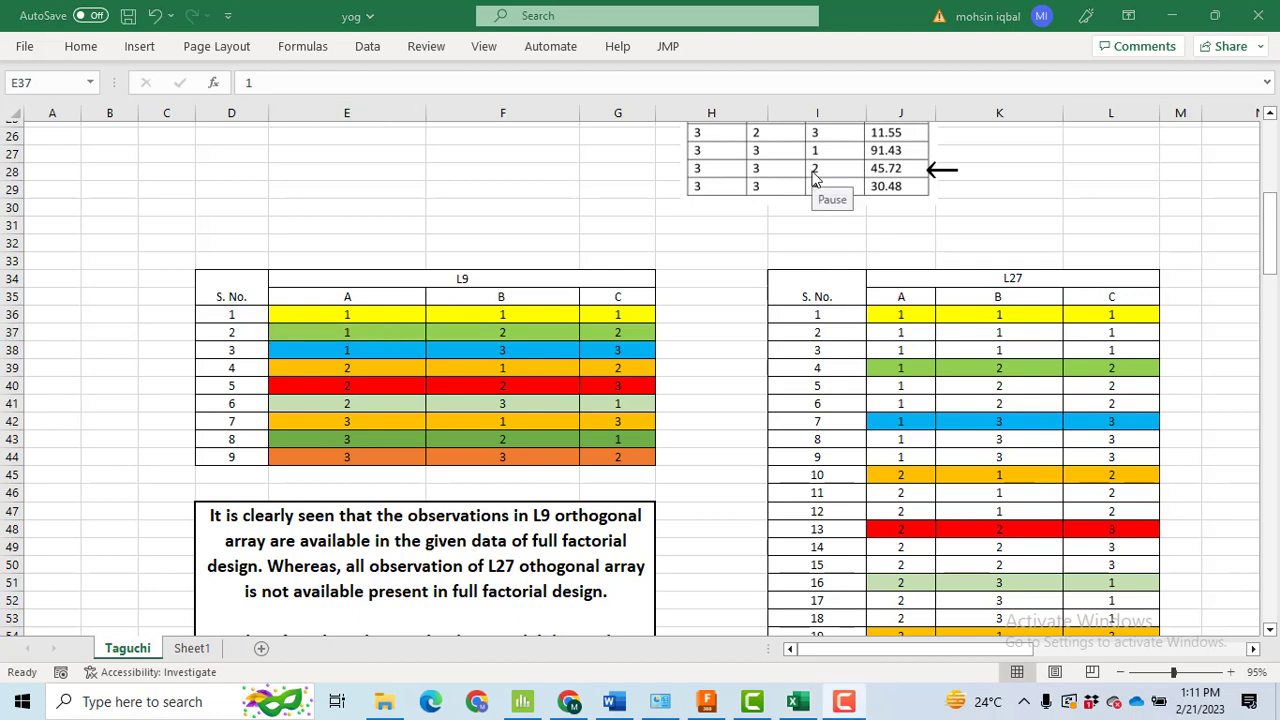
pyautogui.scroll(-12, 814, 177)
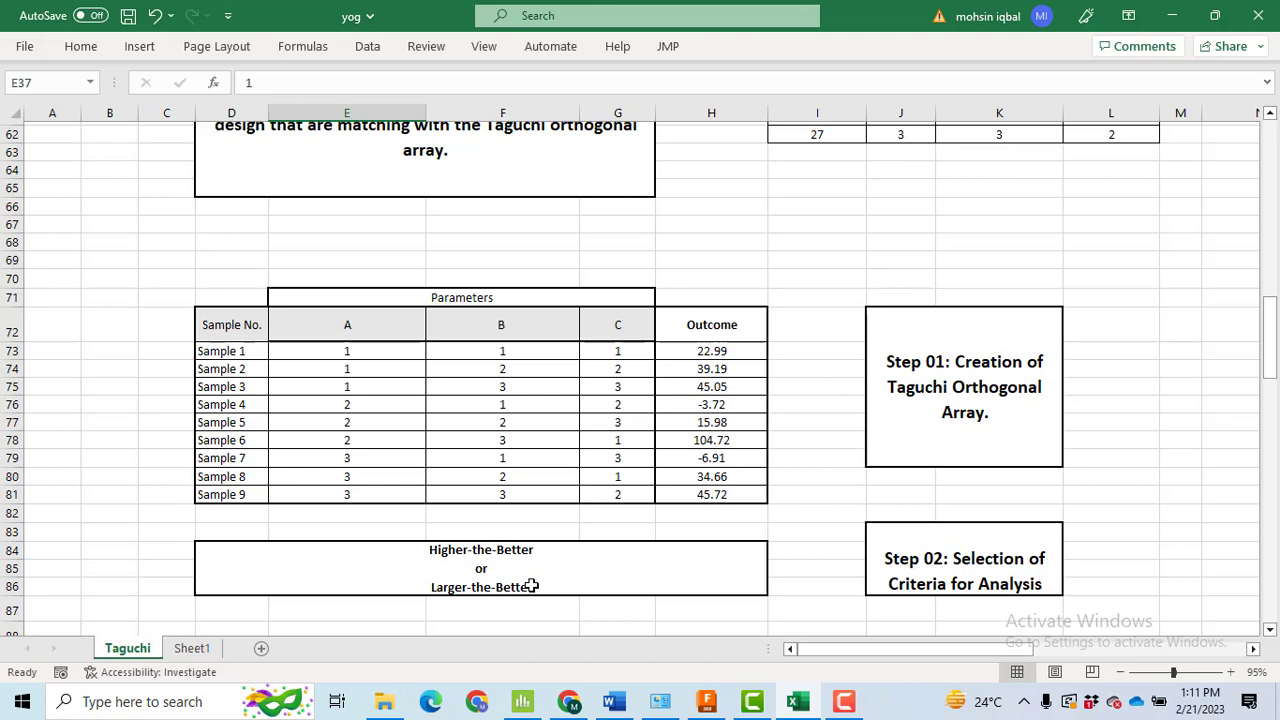
# - Switch to Minitab and try to analyze the Taguchi design in Worksheet 1 with Outcome as the response
pyautogui.hotkey('alt', 'Tab')
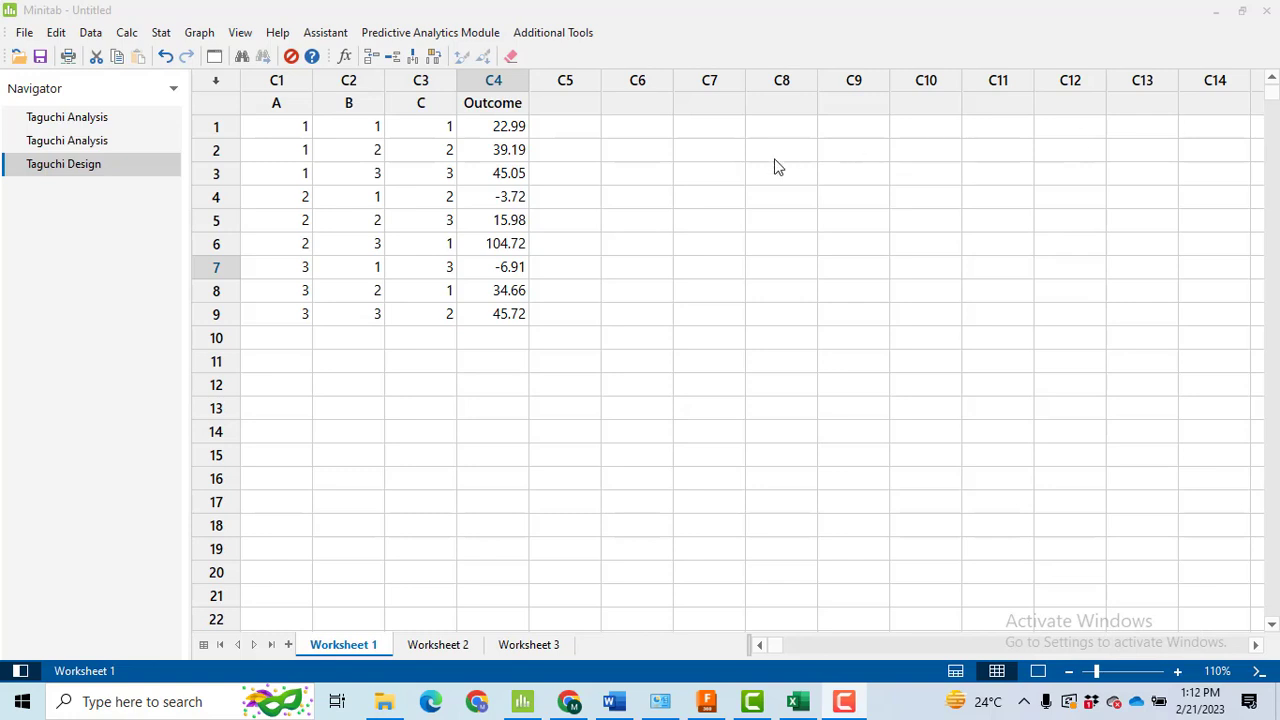
pyautogui.click(160, 32)
pyautogui.moveTo(237, 119)
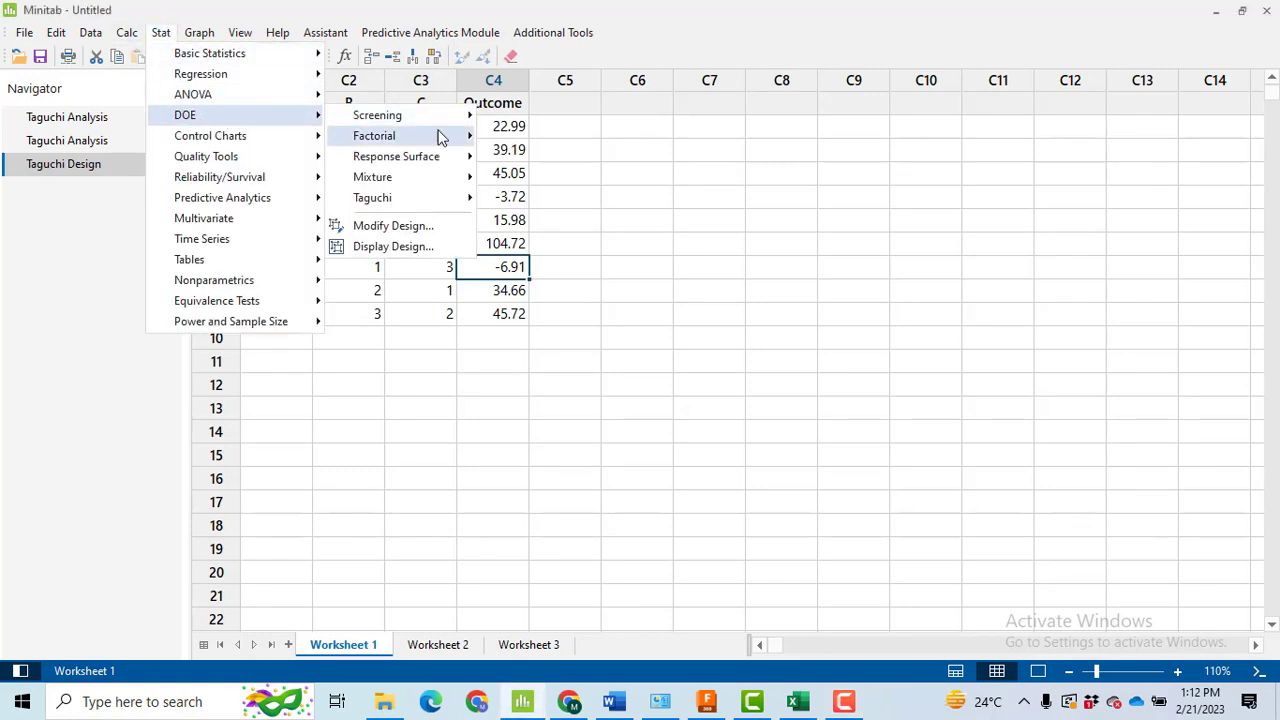
pyautogui.moveTo(420, 199)
pyautogui.click(586, 246)
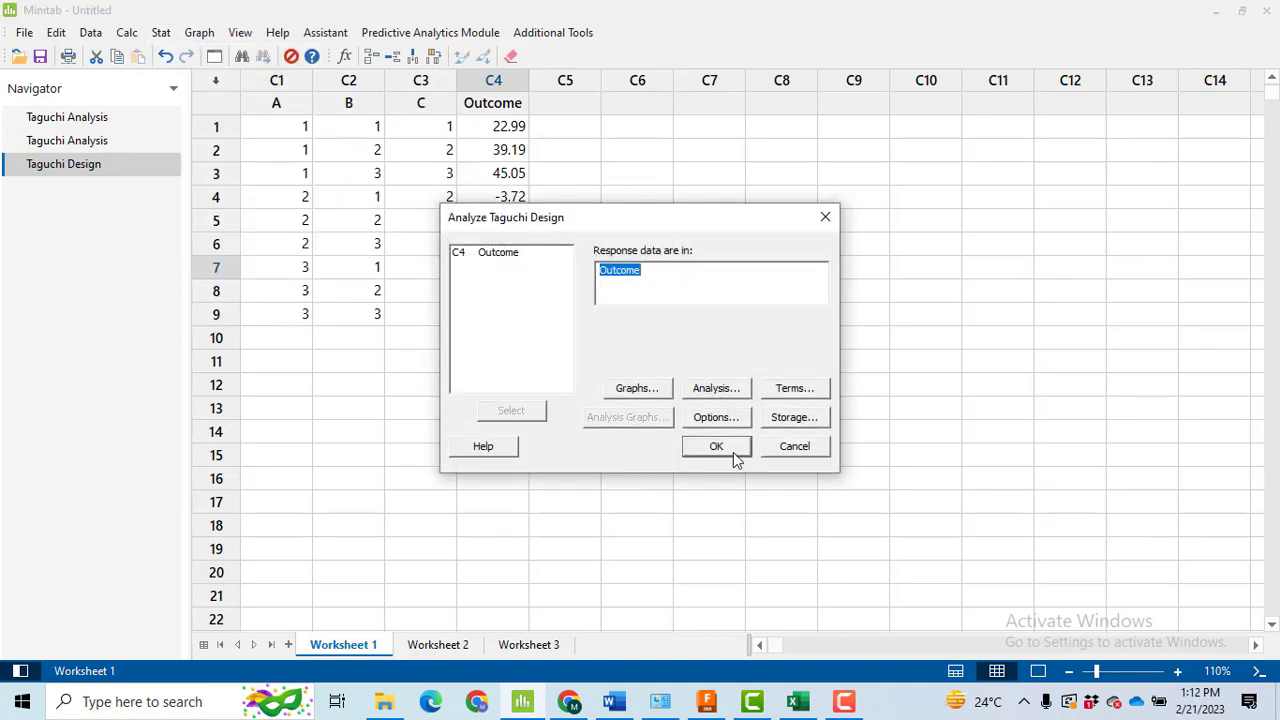
pyautogui.click(733, 452)
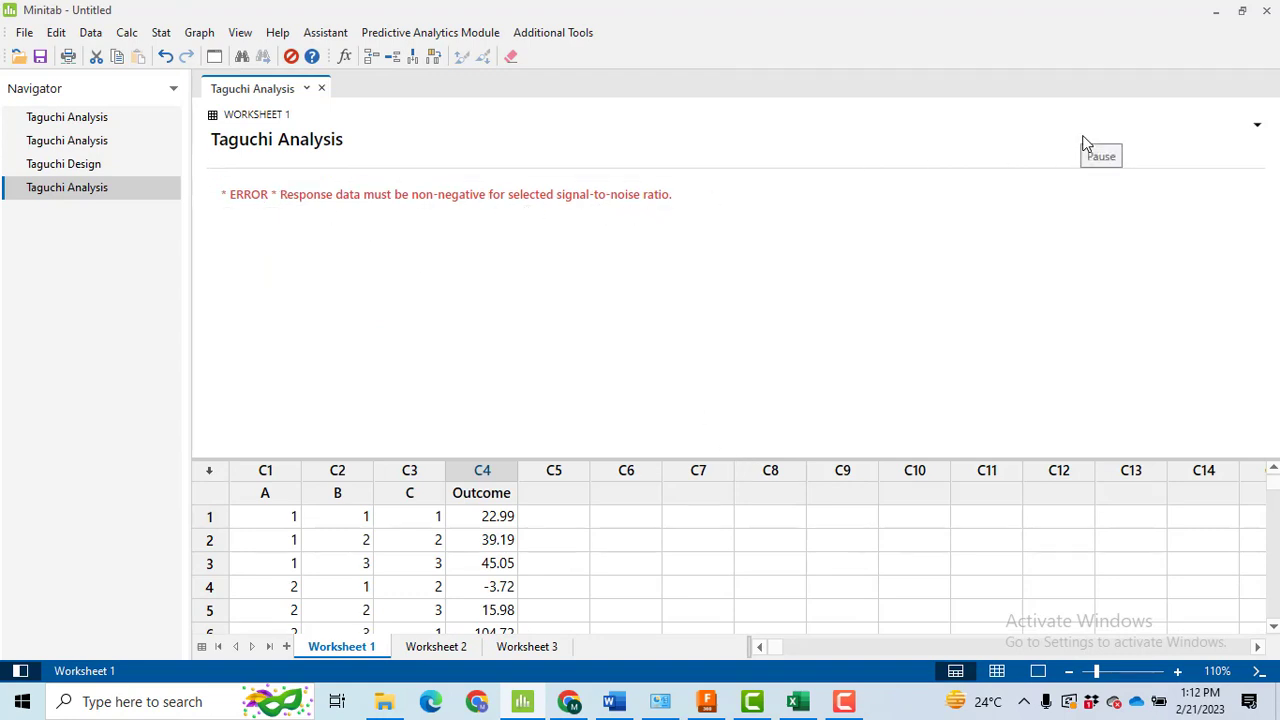
# - Switch to Excel and examine the larger-the-better S/N ratio formula, its reference and the squared outcomes table
pyautogui.hotkey('alt', 'Tab')
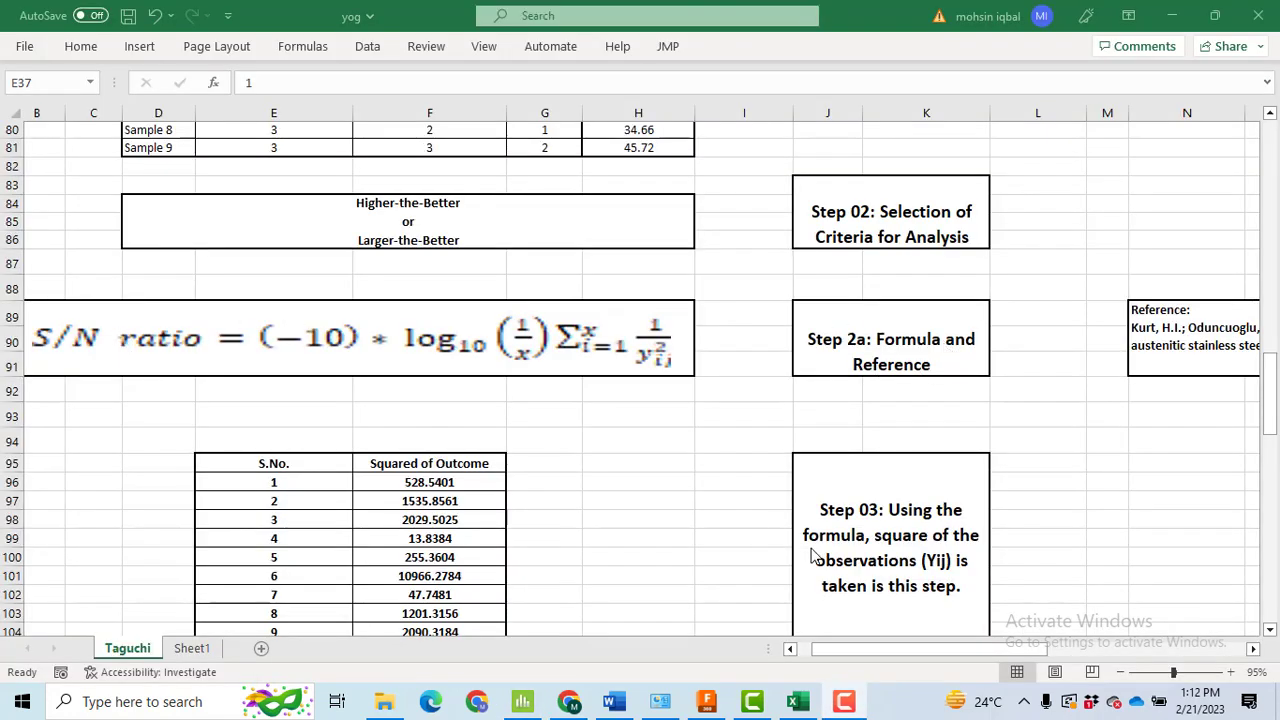
pyautogui.moveTo(856, 648); pyautogui.dragTo(1005, 648)
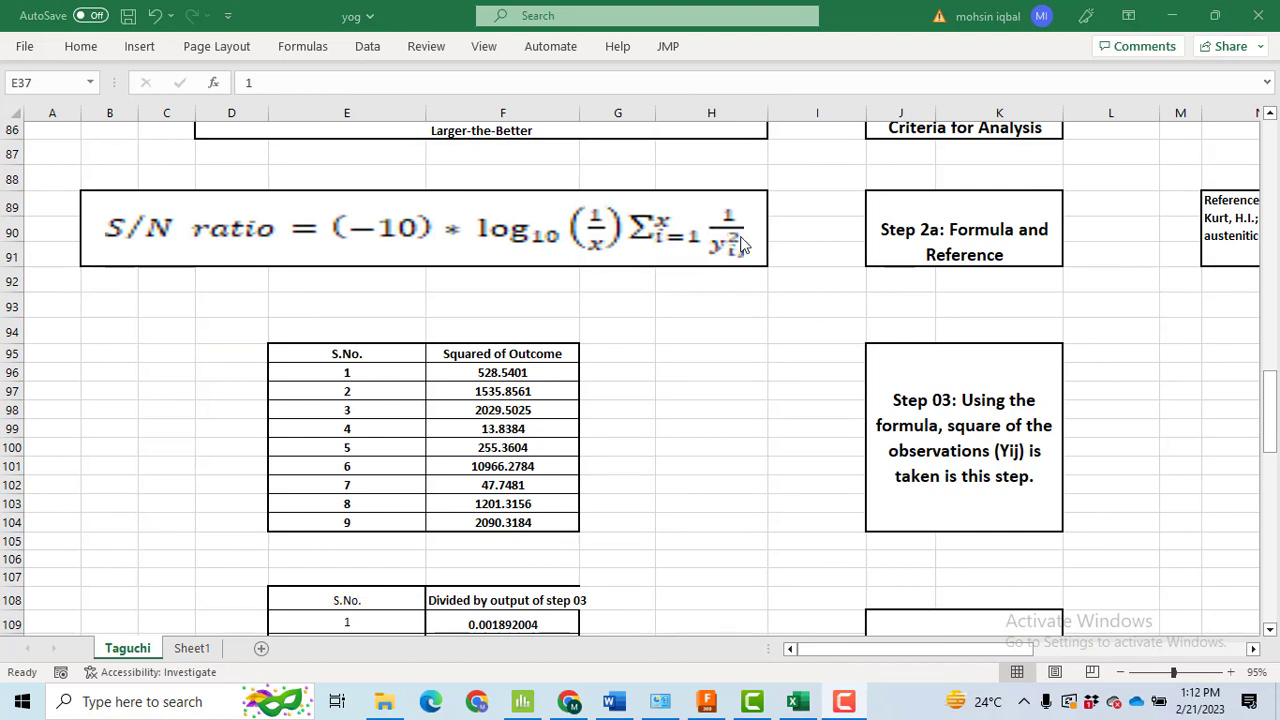
# - Inspect the formulas behind the squared outcomes and the one-divided-by-squared values, tracing sample 9 between both tables
pyautogui.click(521, 371)
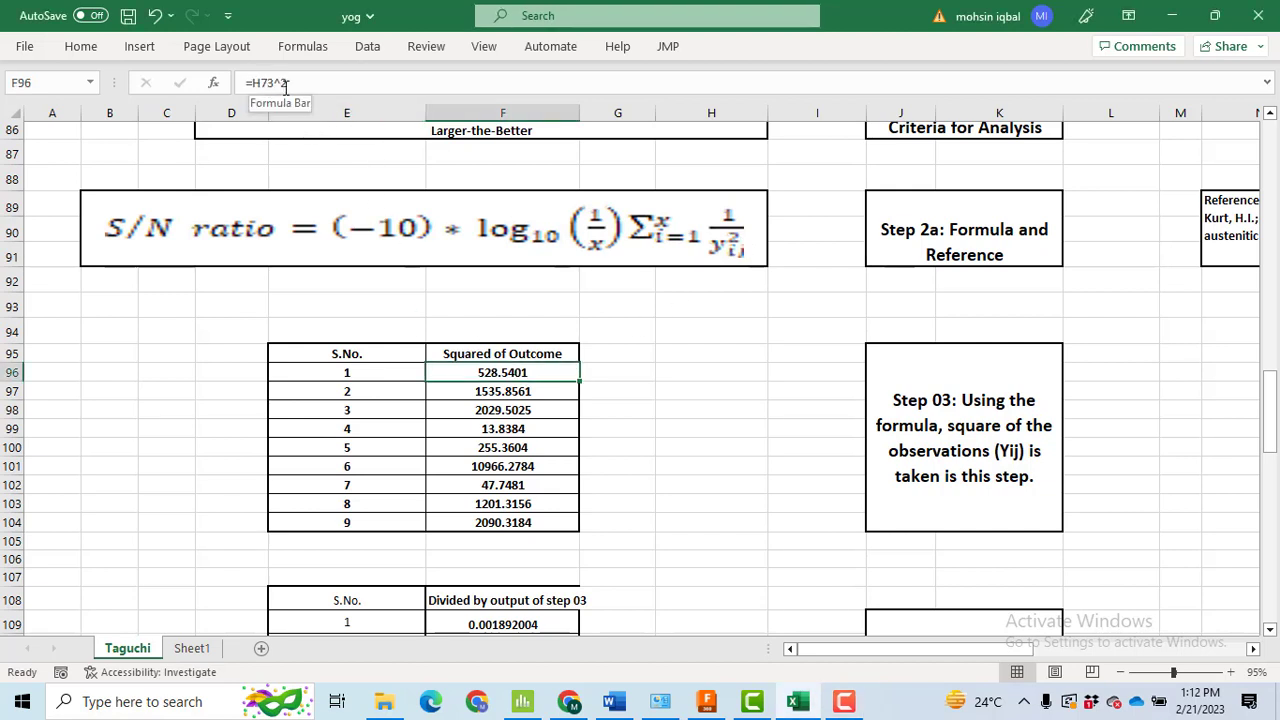
pyautogui.click(1080, 143)
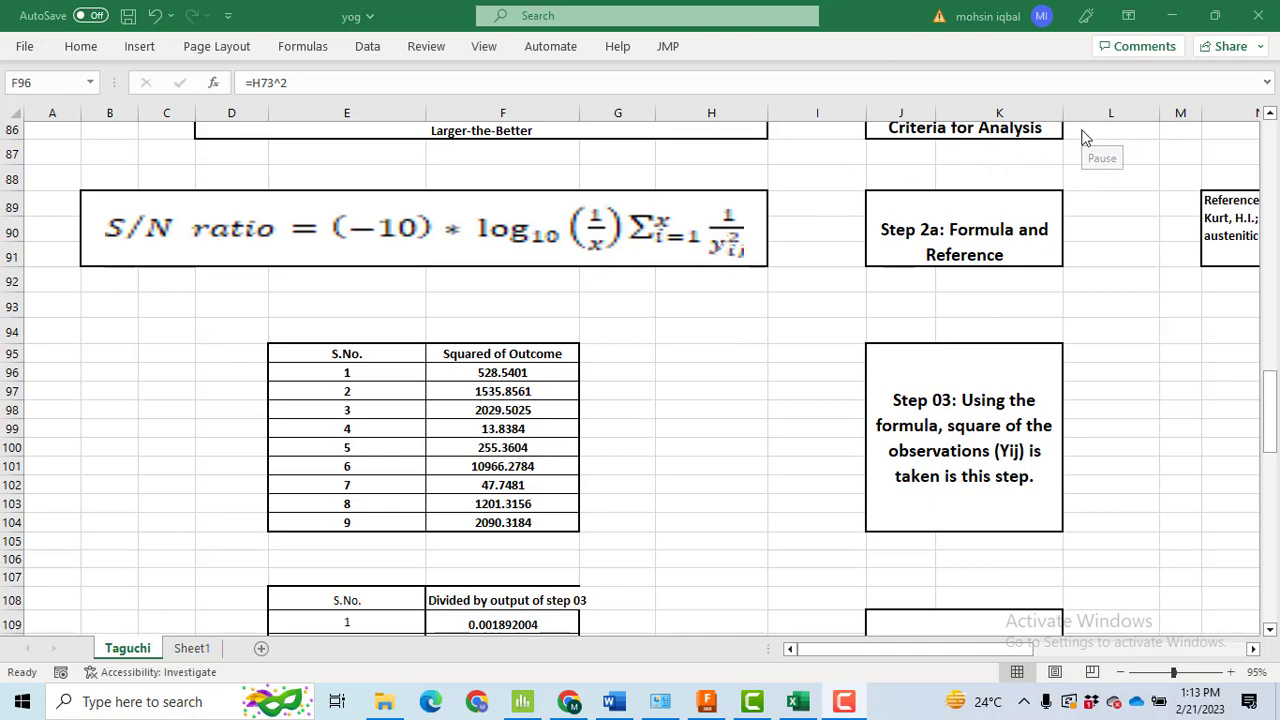
pyautogui.scroll(-4, 552, 312)
pyautogui.click(493, 350)
pyautogui.click(495, 535)
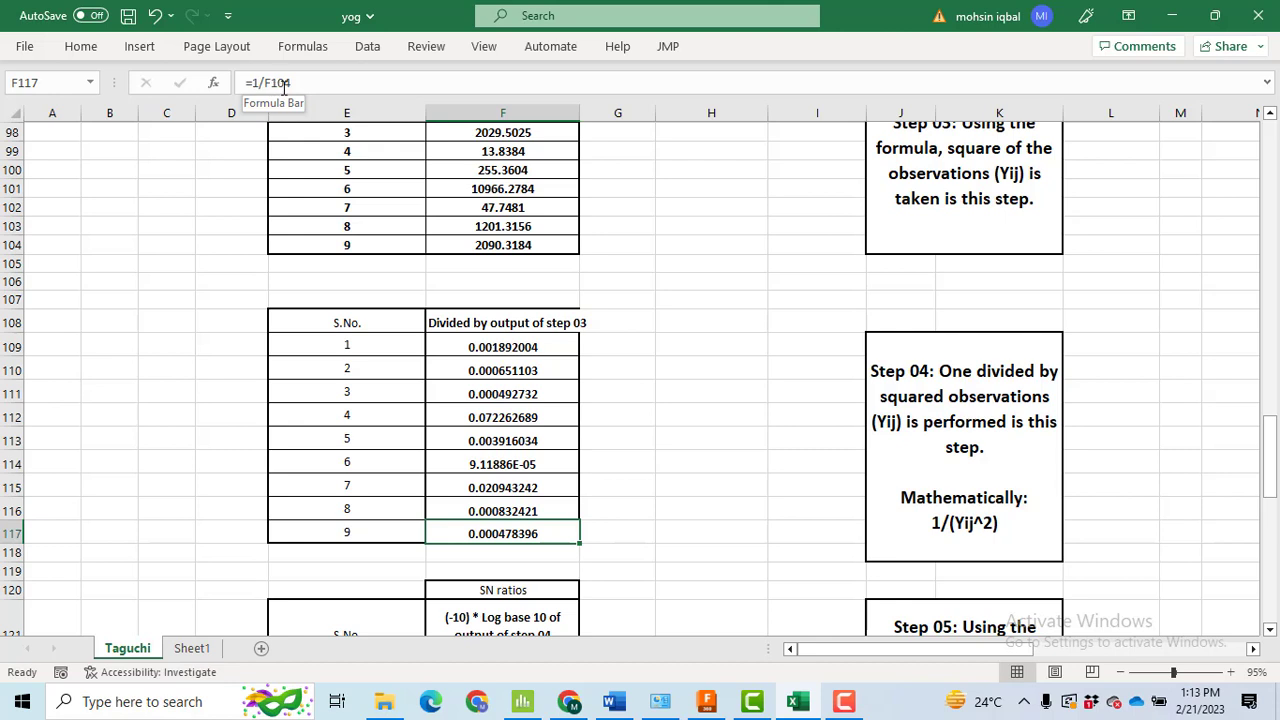
pyautogui.click(506, 244)
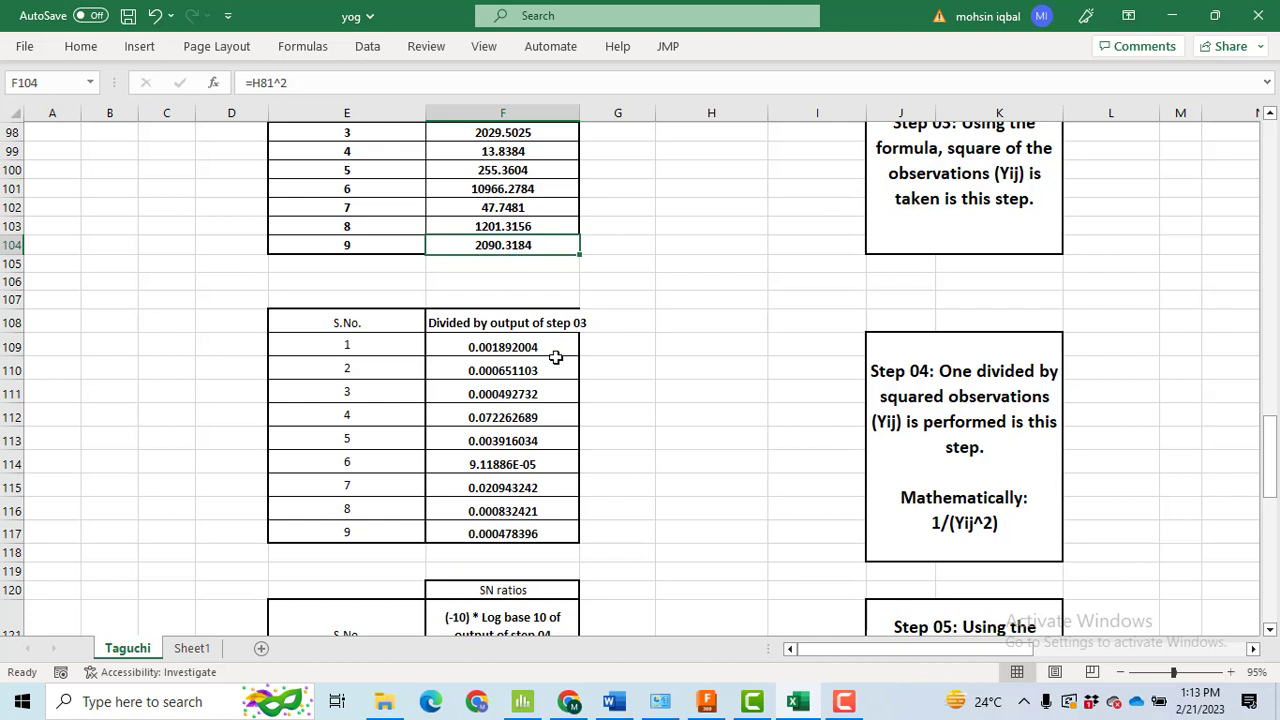
pyautogui.click(522, 533)
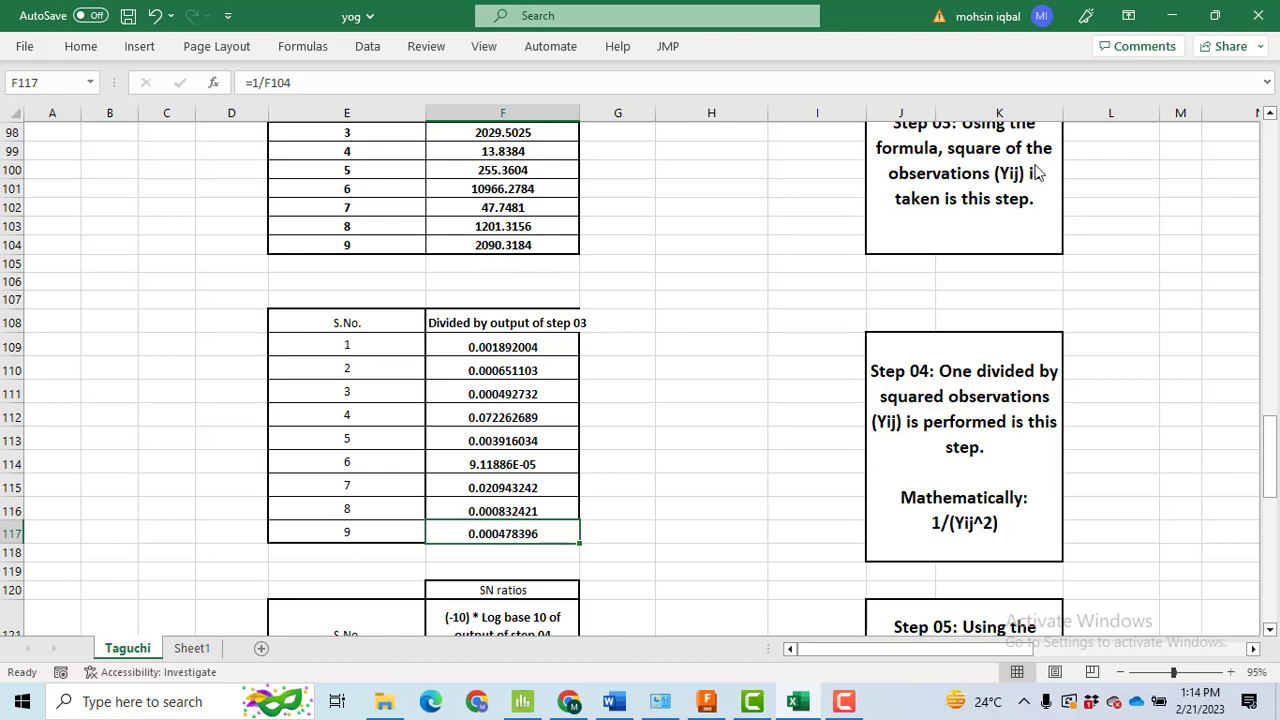
# - Review the S/N ratio formula and trace sample 1's S/N ratio back to its Step 04 reciprocal
pyautogui.scroll(8, 1075, 143)
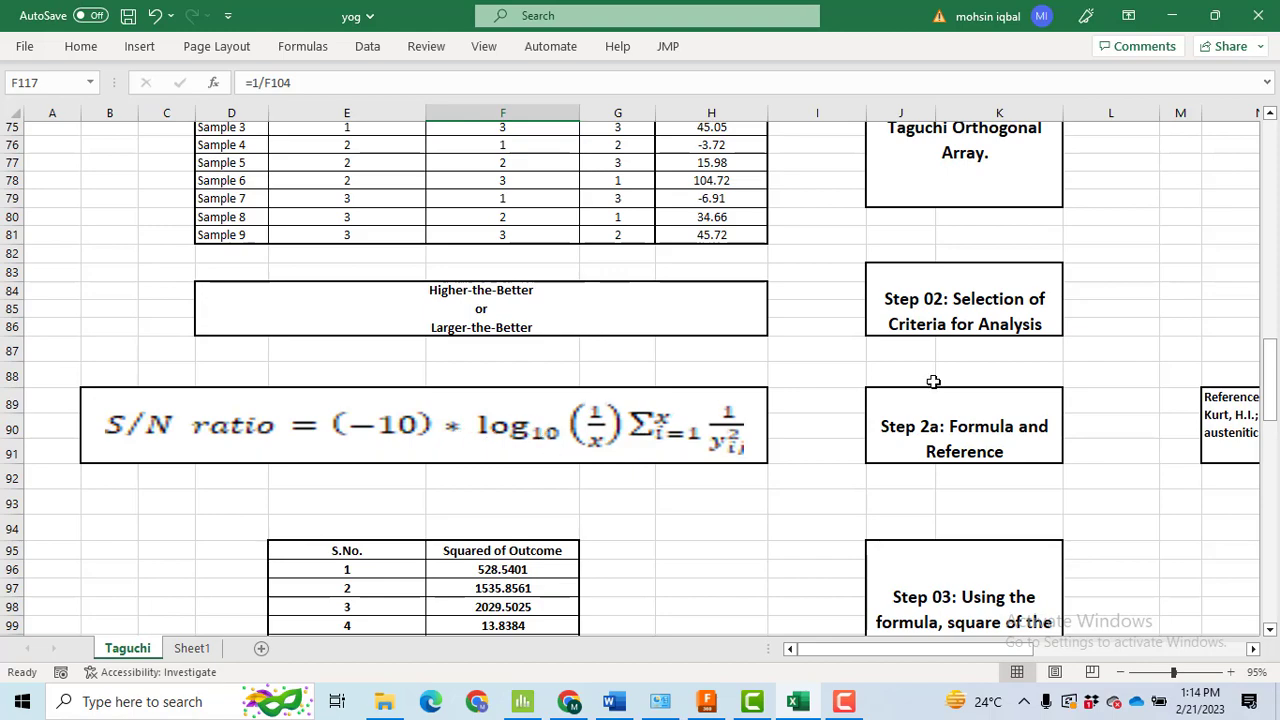
pyautogui.moveTo(1275, 373); pyautogui.dragTo(1275, 500)
pyautogui.click(504, 342)
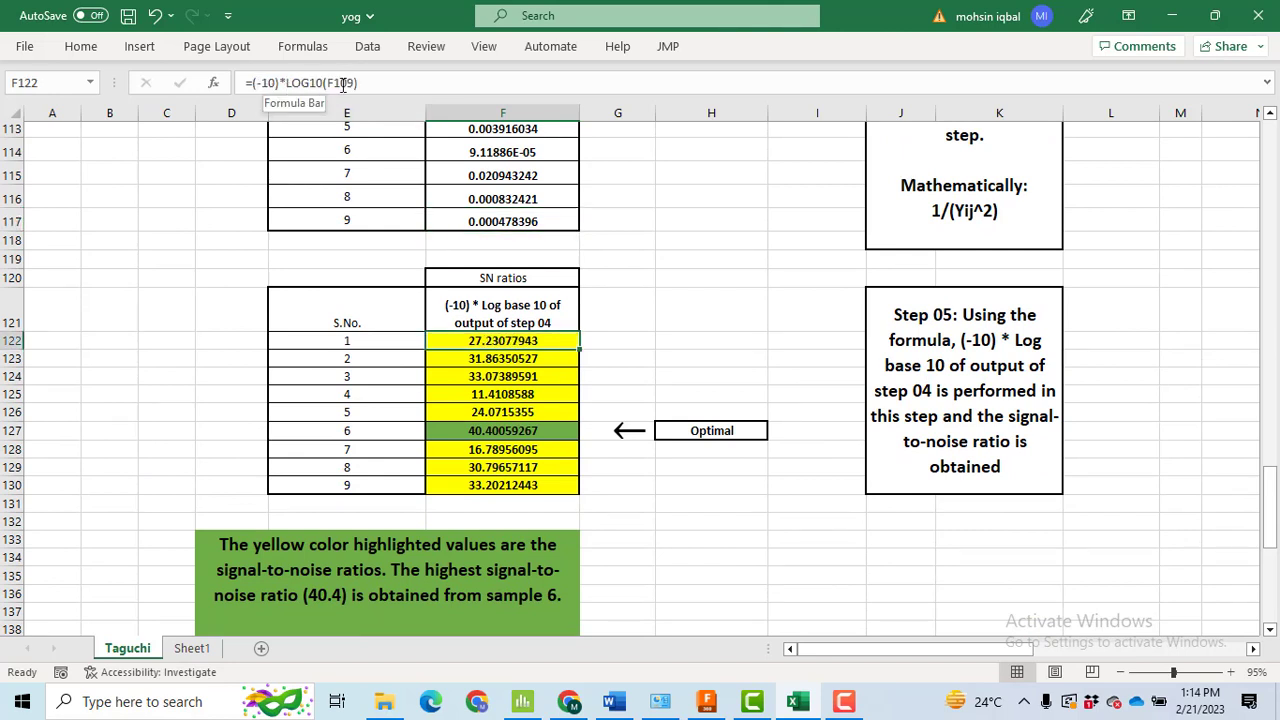
pyautogui.moveTo(1270, 500); pyautogui.dragTo(1270, 474)
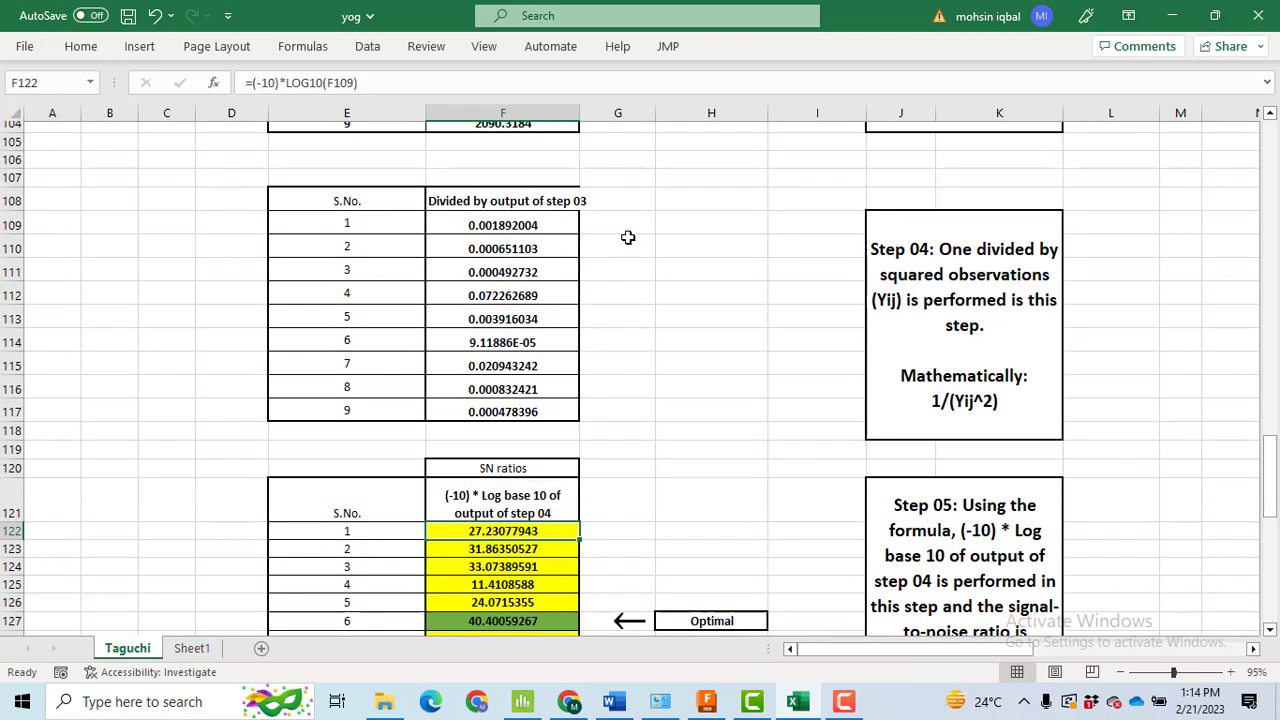
pyautogui.click(503, 225)
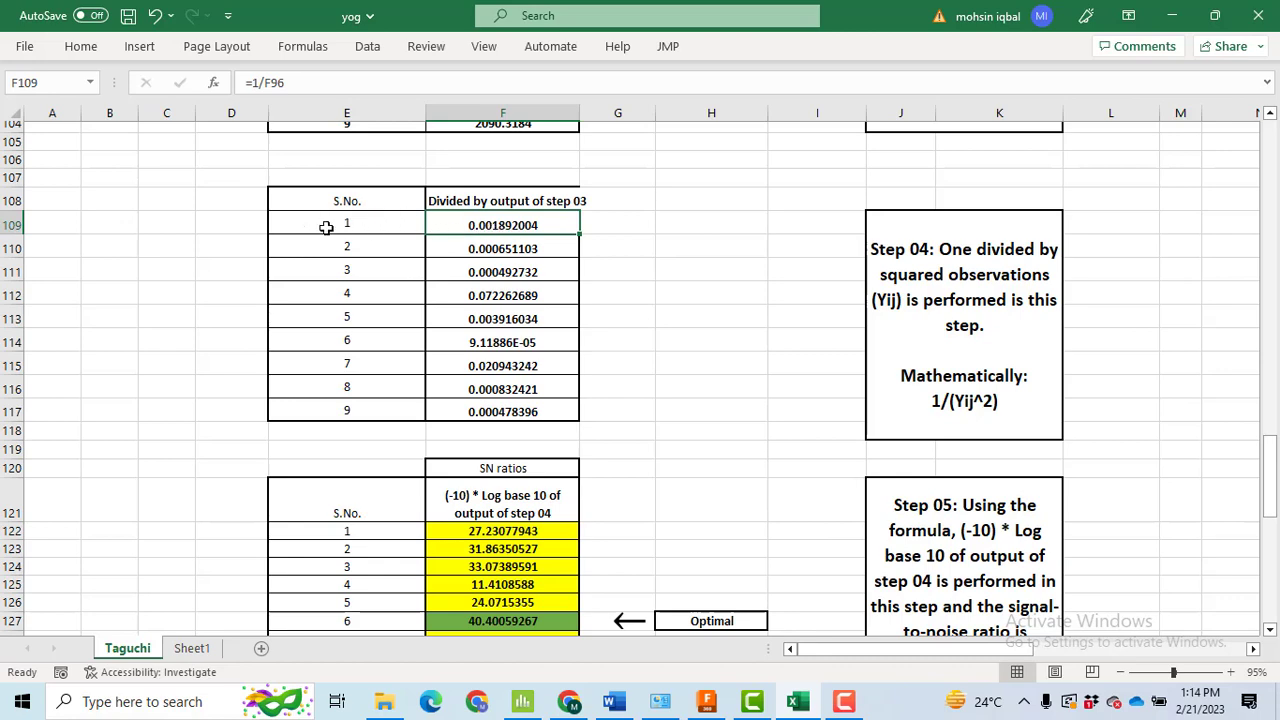
pyautogui.moveTo(1269, 432); pyautogui.dragTo(1269, 484)
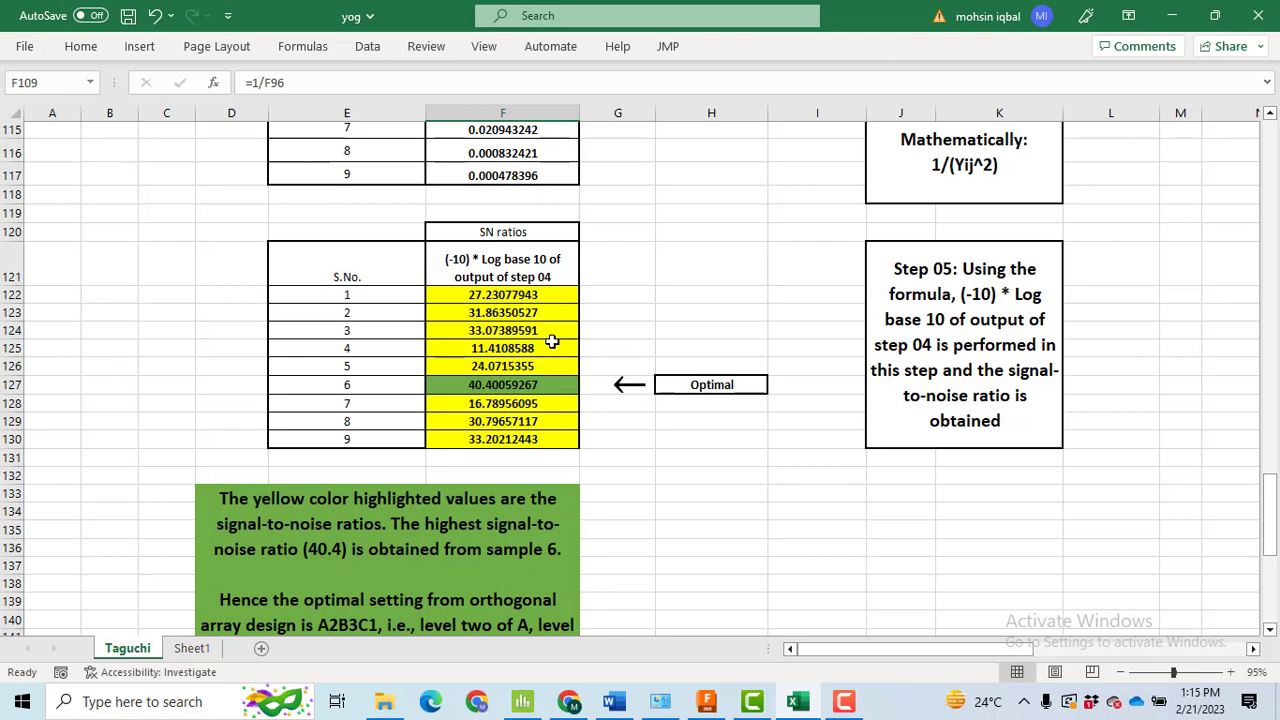
# - Check sample 6's levels for A, B and C in the orthogonal array and view it alongside the S/N means table
pyautogui.moveTo(1272, 514); pyautogui.dragTo(1275, 563)
pyautogui.moveTo(934, 650); pyautogui.dragTo(1046, 648)
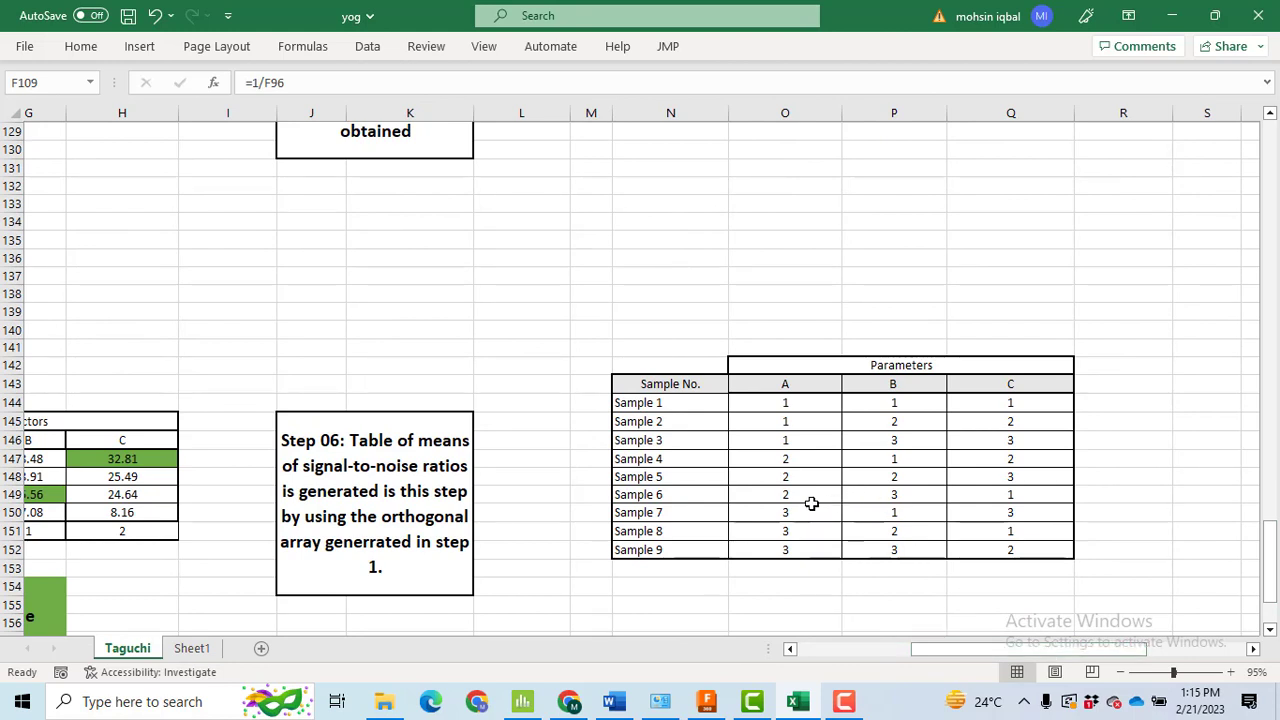
pyautogui.click(793, 493)
pyautogui.click(912, 496)
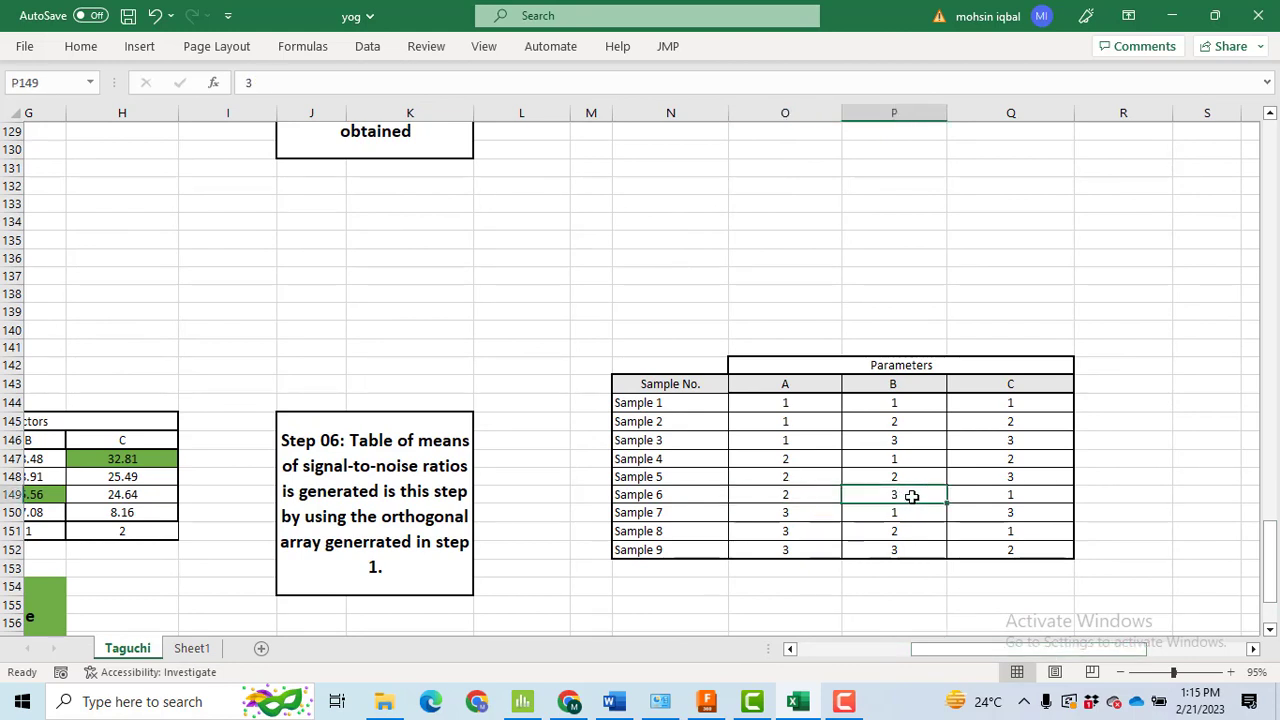
pyautogui.click(1024, 495)
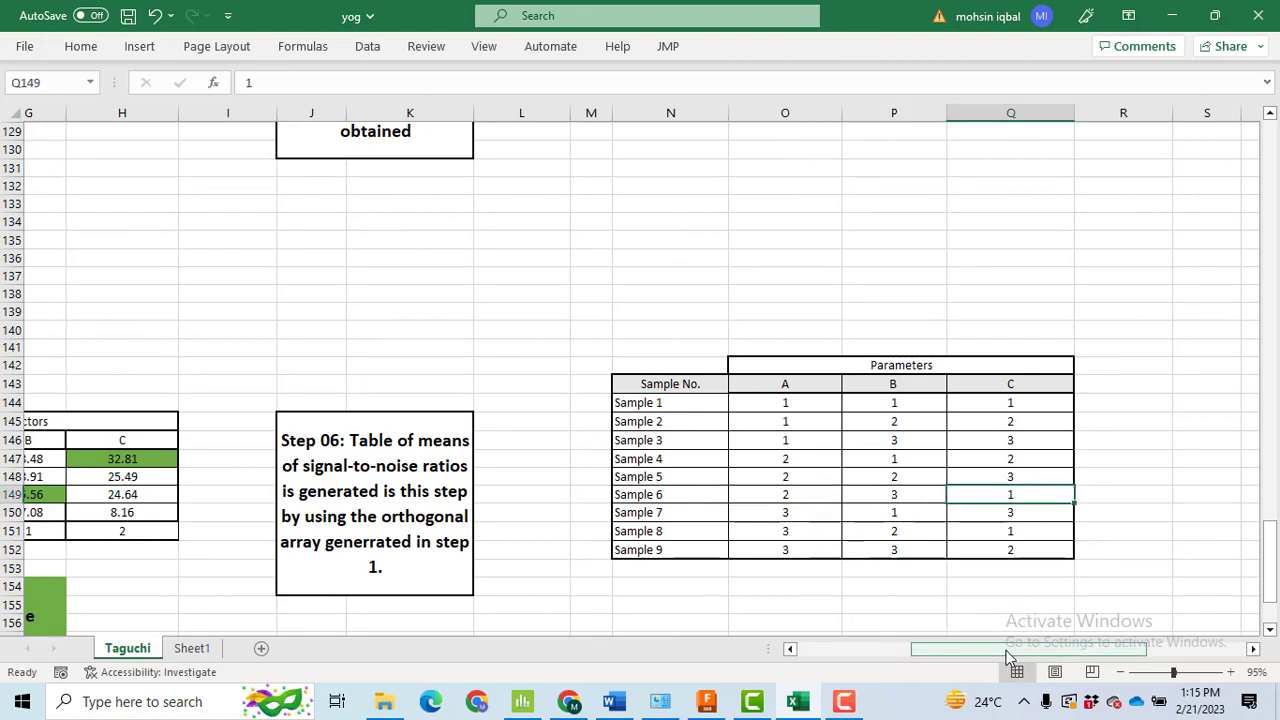
pyautogui.moveTo(1016, 648); pyautogui.dragTo(828, 643)
pyautogui.keyDown('ctrl'); pyautogui.scroll(-1, 1071, 200); pyautogui.keyUp('ctrl')
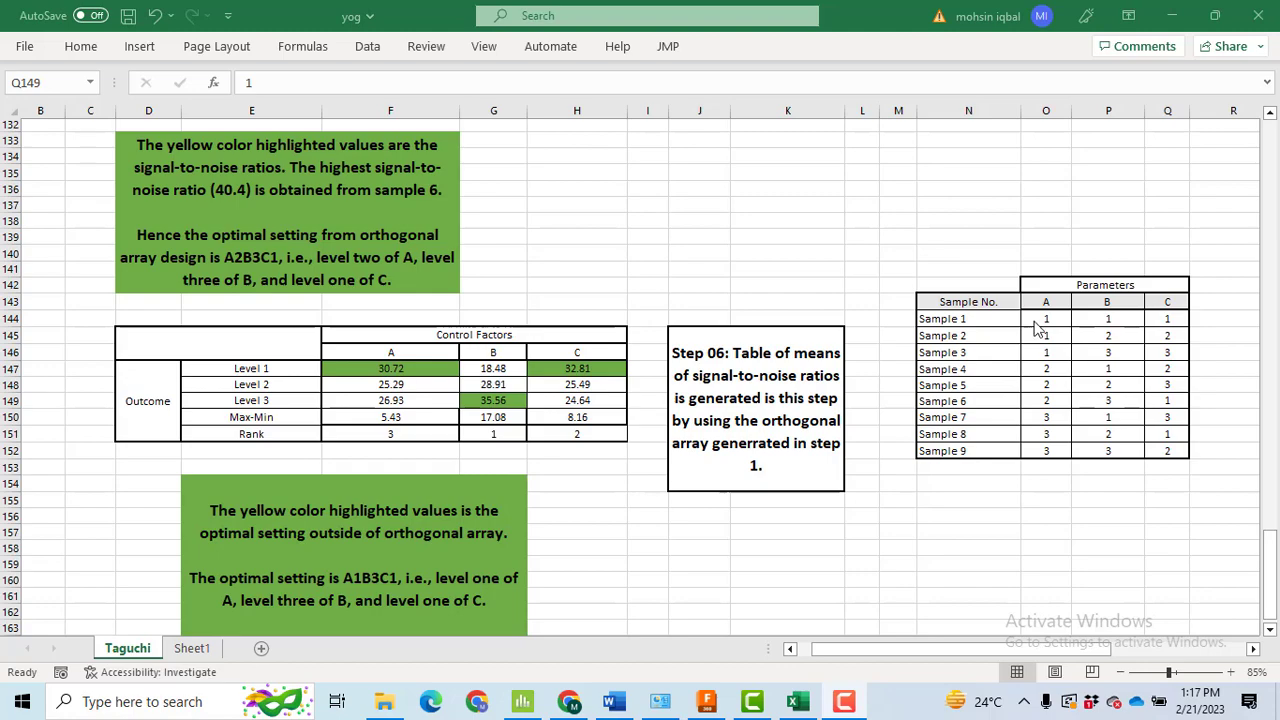
# - Average the S/N ratios of samples 1 to 3 (F122:F124) in cell O122 with the AVERAGE function
pyautogui.click(1270, 540)
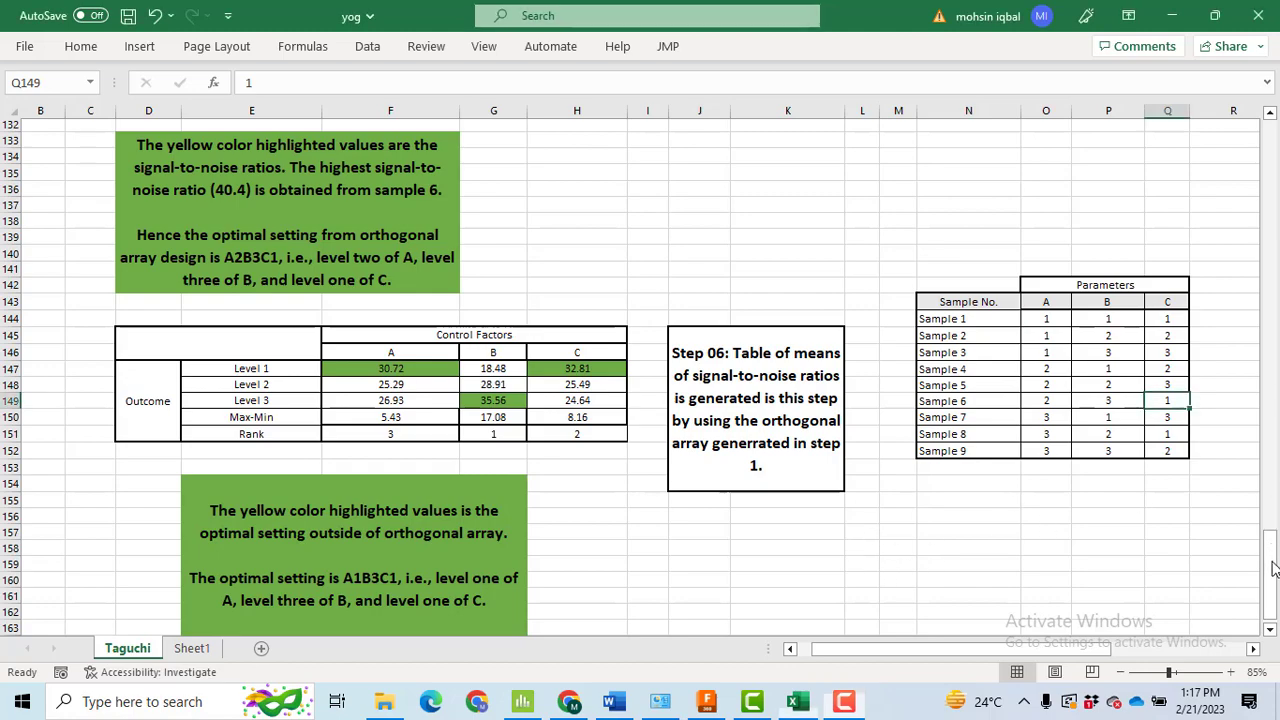
pyautogui.moveTo(1268, 565); pyautogui.dragTo(1265, 500)
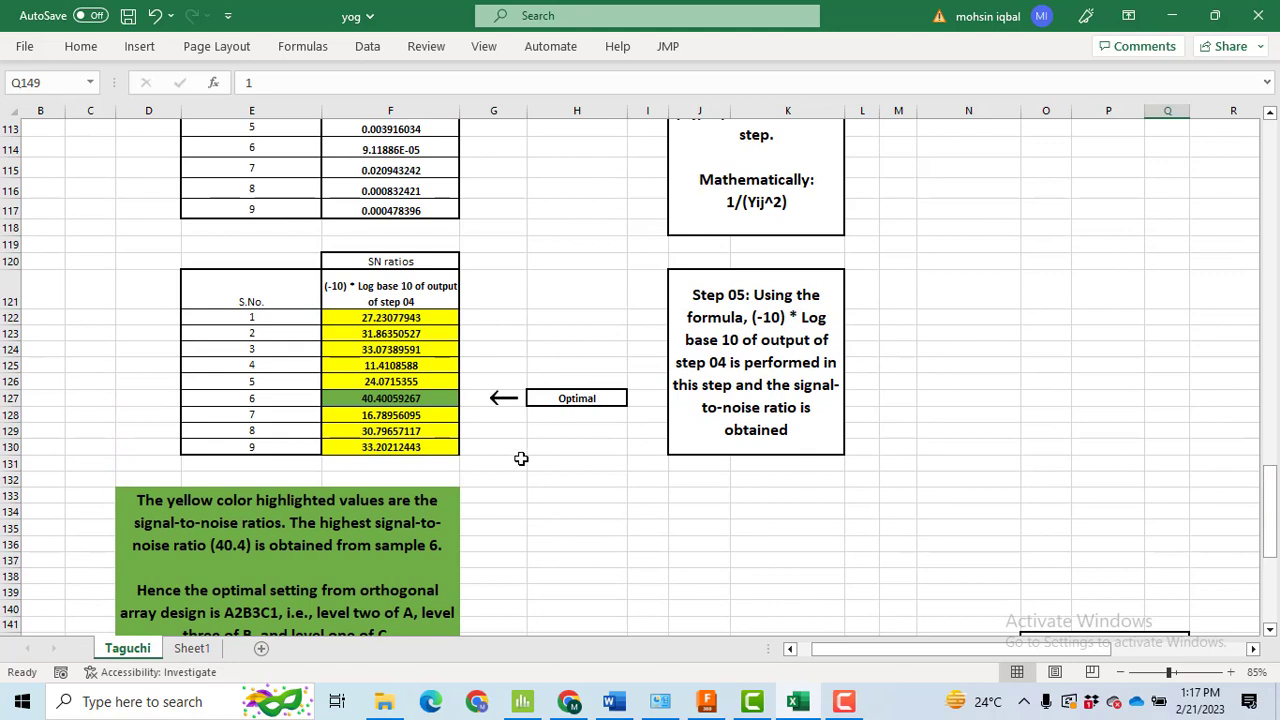
pyautogui.click(1030, 318)
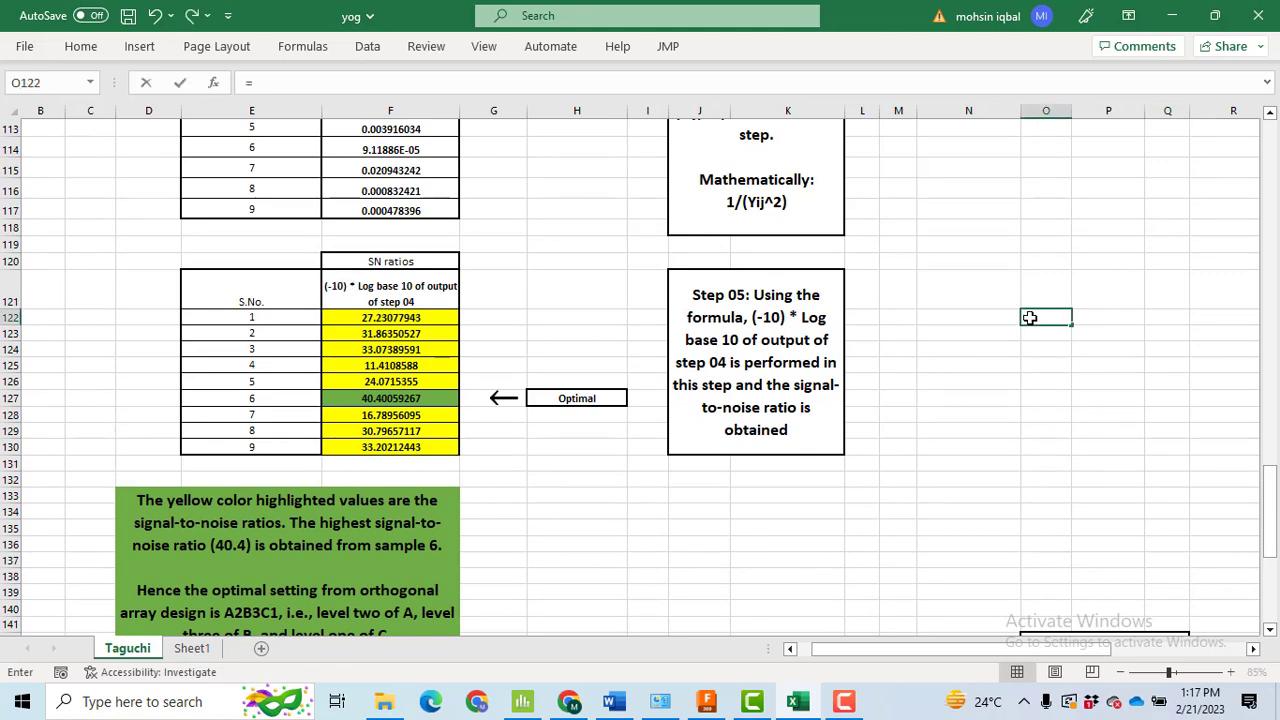
pyautogui.write('=ab')
pyautogui.press('BackSpace')
pyautogui.write('v')
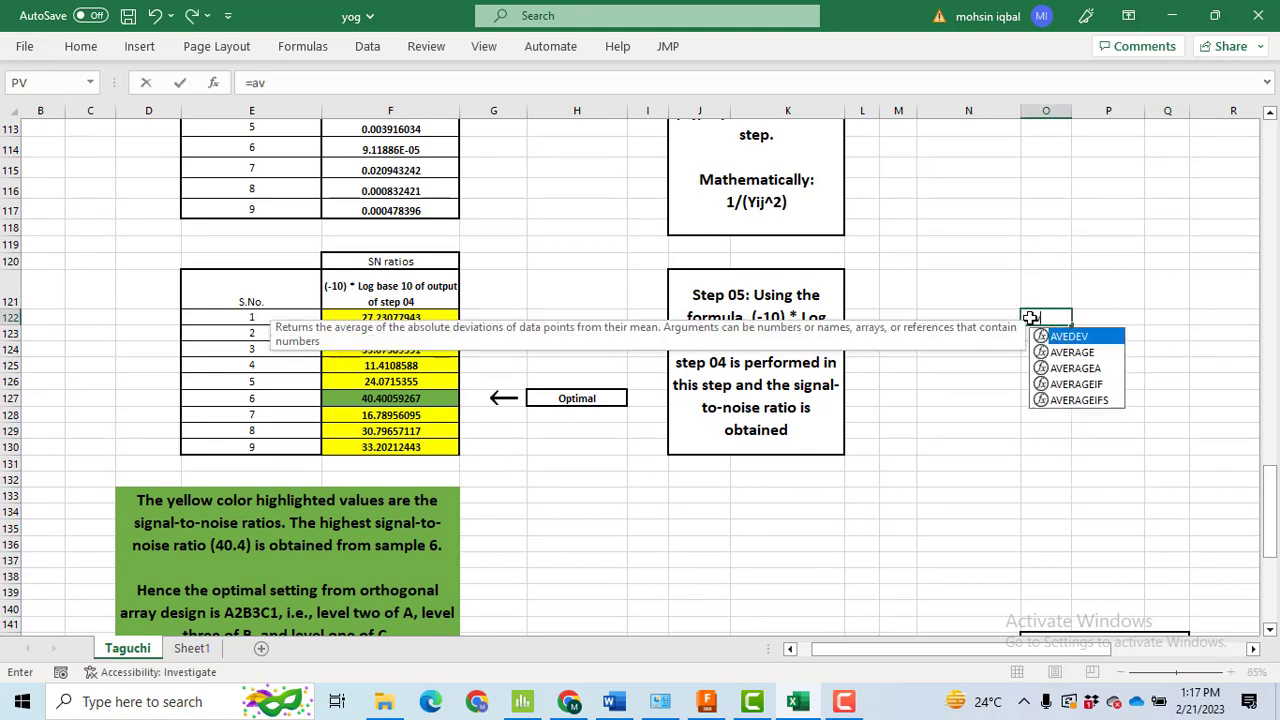
pyautogui.write('e')
pyautogui.press('Tab')
pyautogui.press('BackSpace')
pyautogui.press('BackSpace')
pyautogui.press('BackSpace')
pyautogui.press('BackSpace')
pyautogui.press('BackSpace')
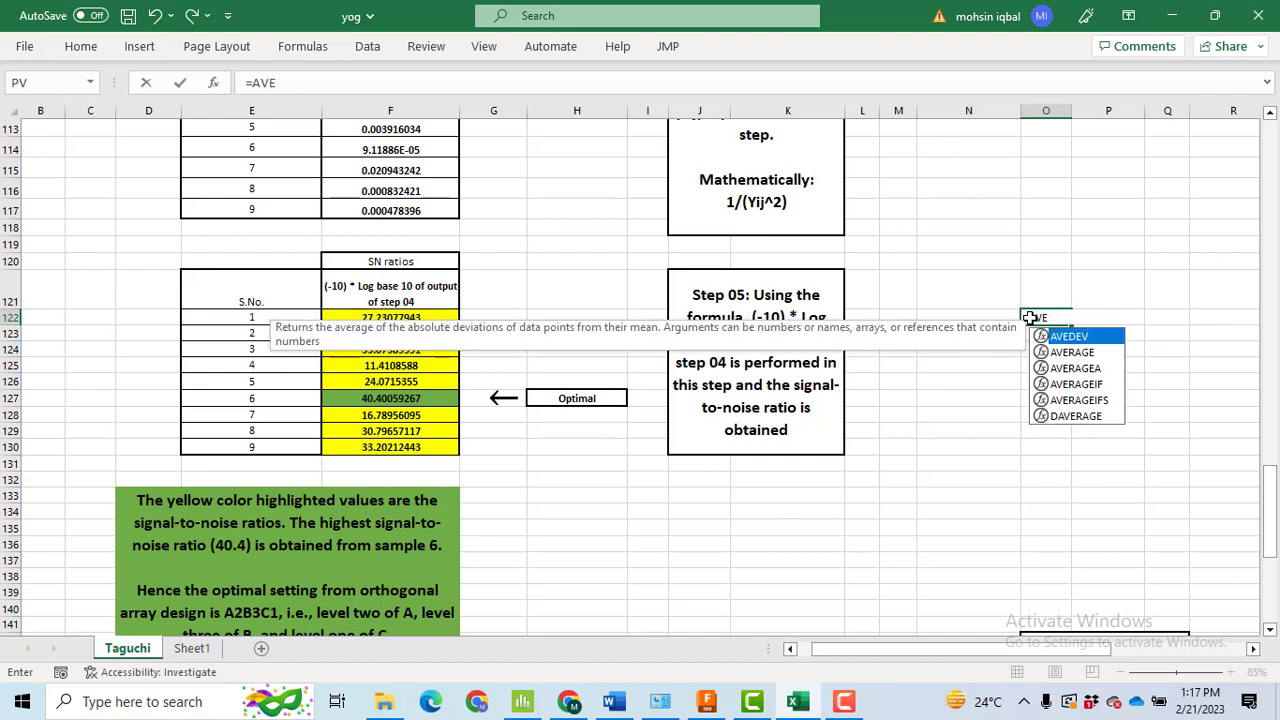
pyautogui.press('Down')
pyautogui.press('Tab')
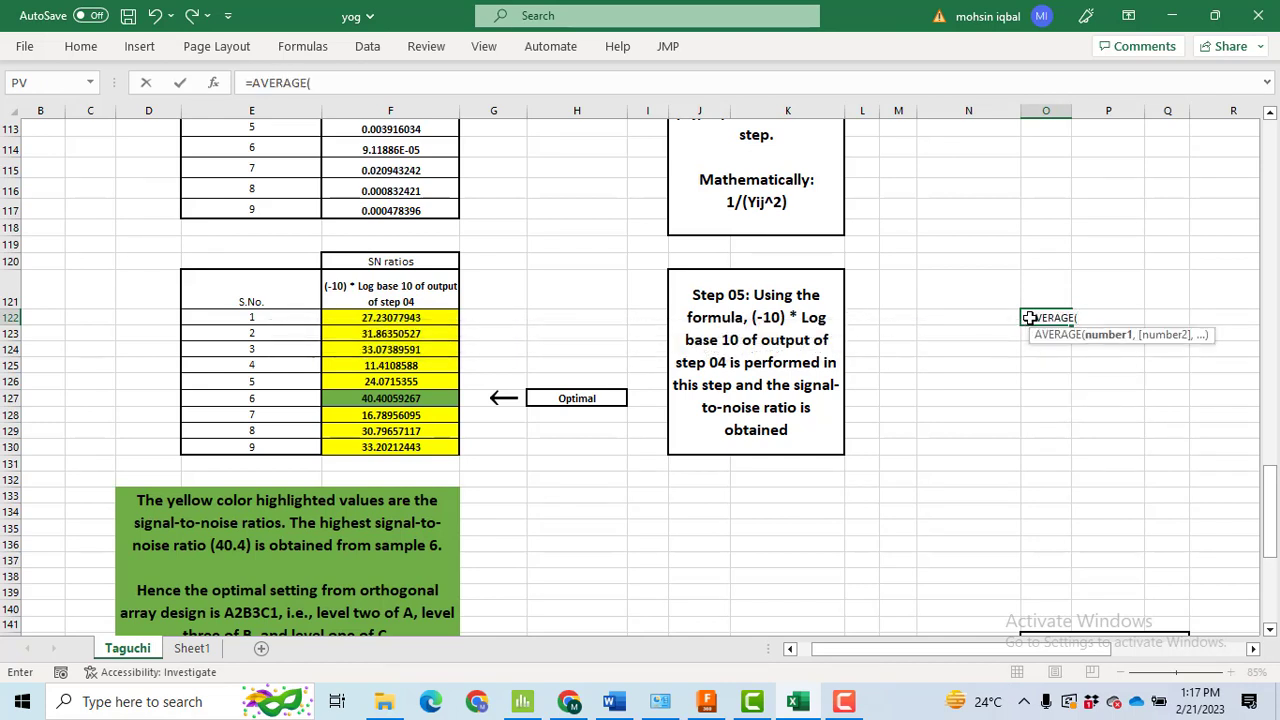
pyautogui.moveTo(408, 313); pyautogui.dragTo(400, 349)
pyautogui.press('Return')
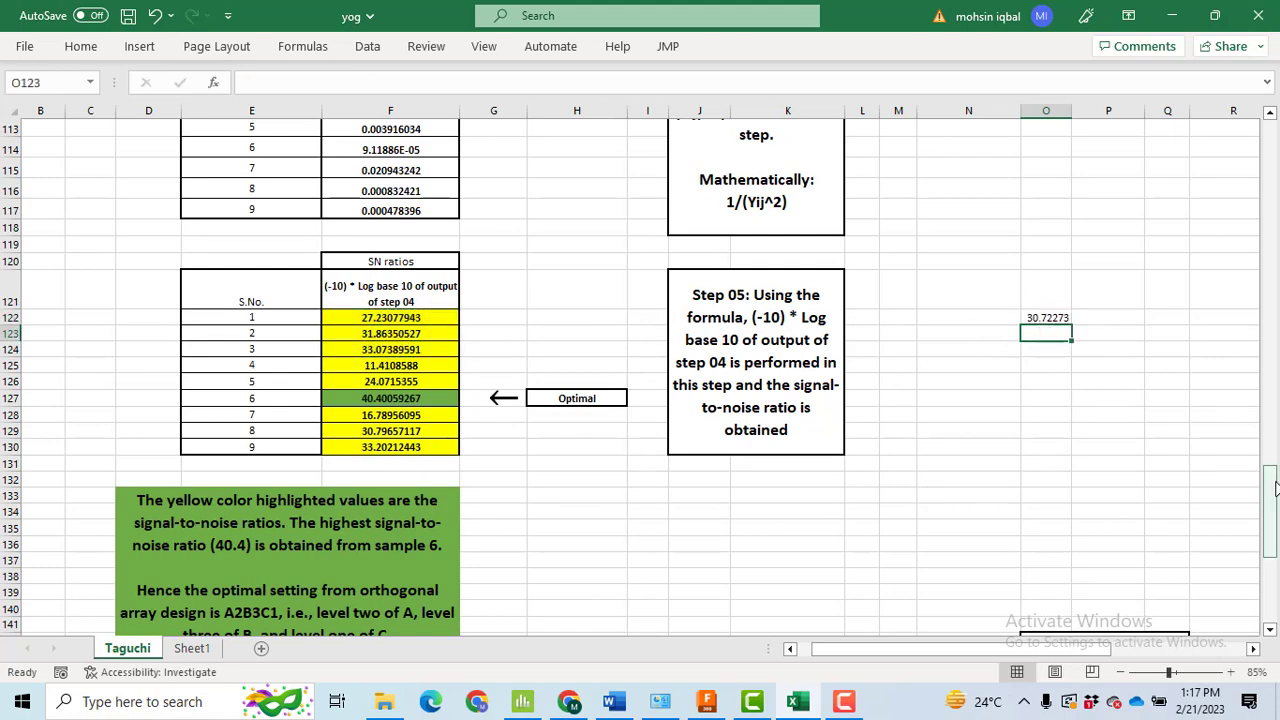
# - Locate where factor A's level 2 samples begin in the array and inspect the formula for A's Level 1 mean
pyautogui.scroll(-6, 1012, 394)
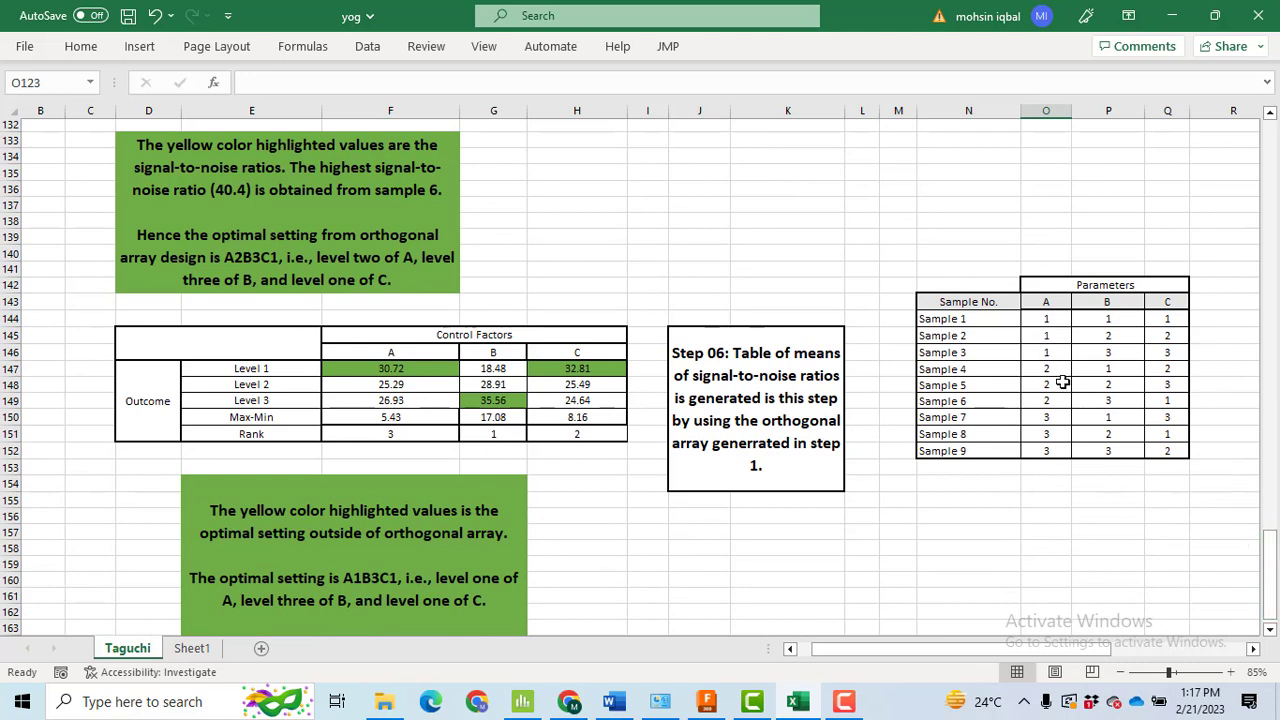
pyautogui.click(1047, 372)
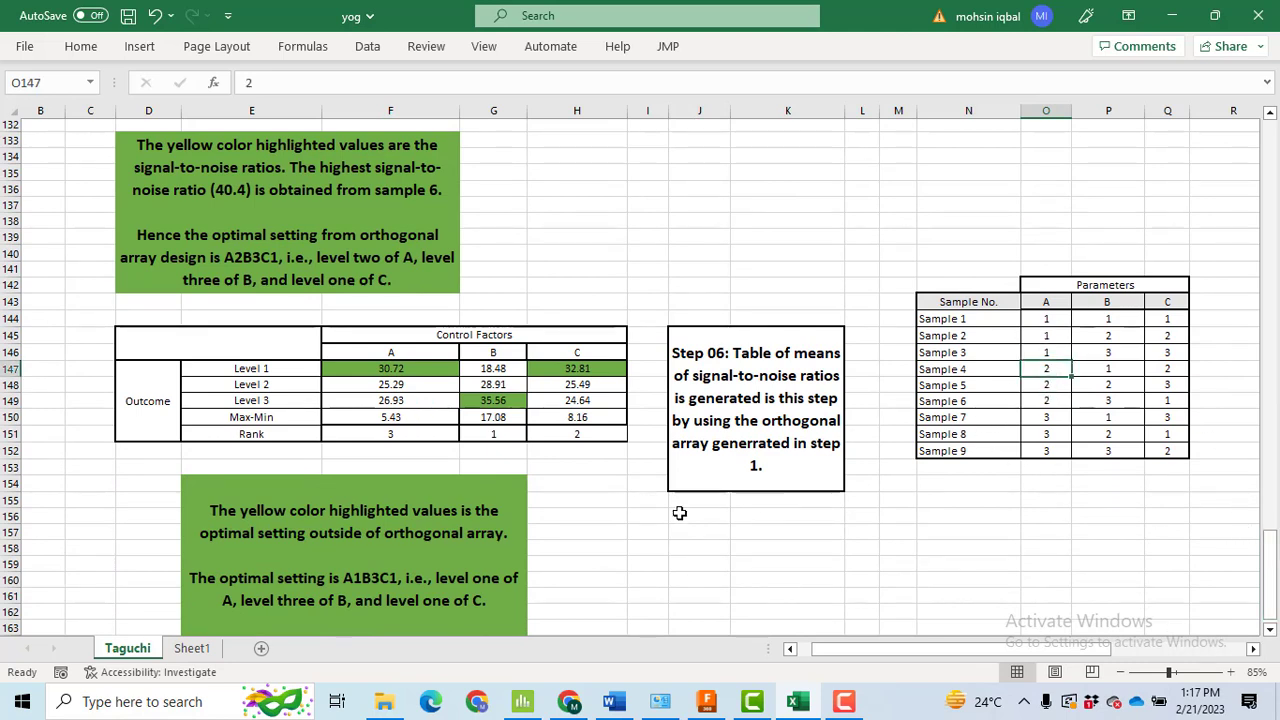
pyautogui.click(378, 372)
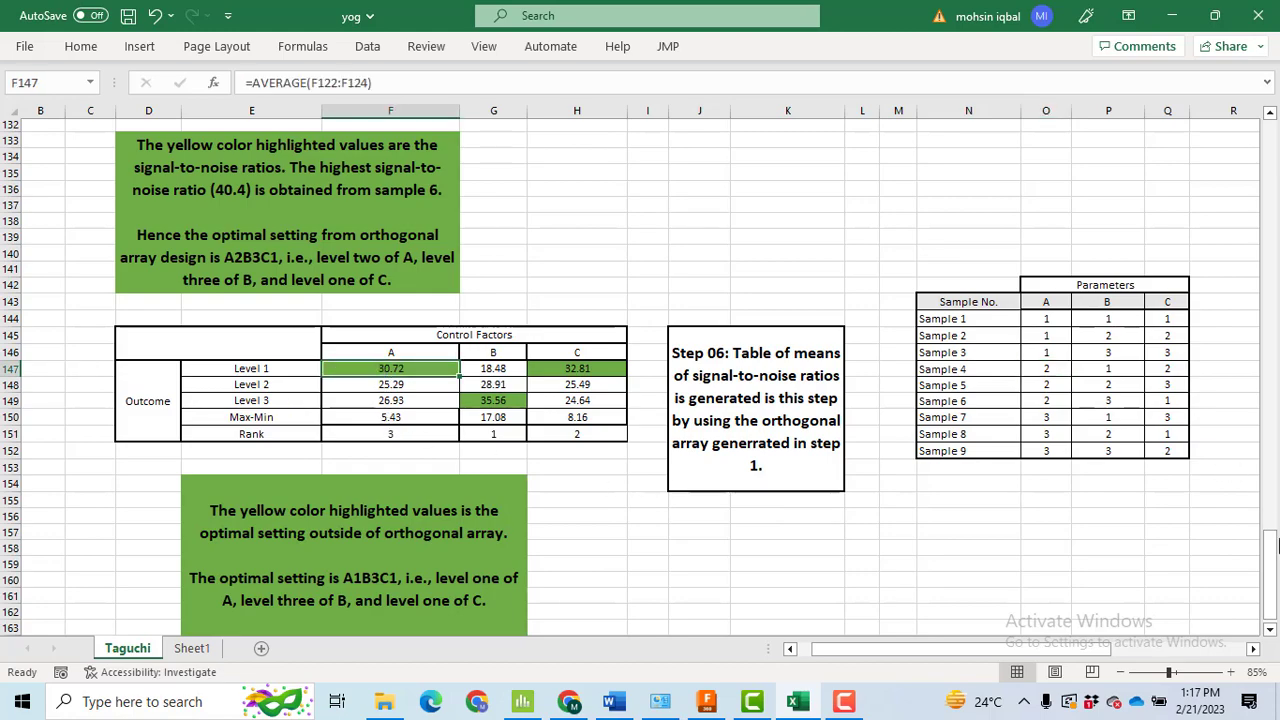
# - Average the S/N ratios of samples 4 to 6 (F125:F127) in cell O123 with the AVERAGE function
pyautogui.moveTo(1270, 553); pyautogui.dragTo(1258, 486)
pyautogui.click(1033, 472)
pyautogui.write('=ave')
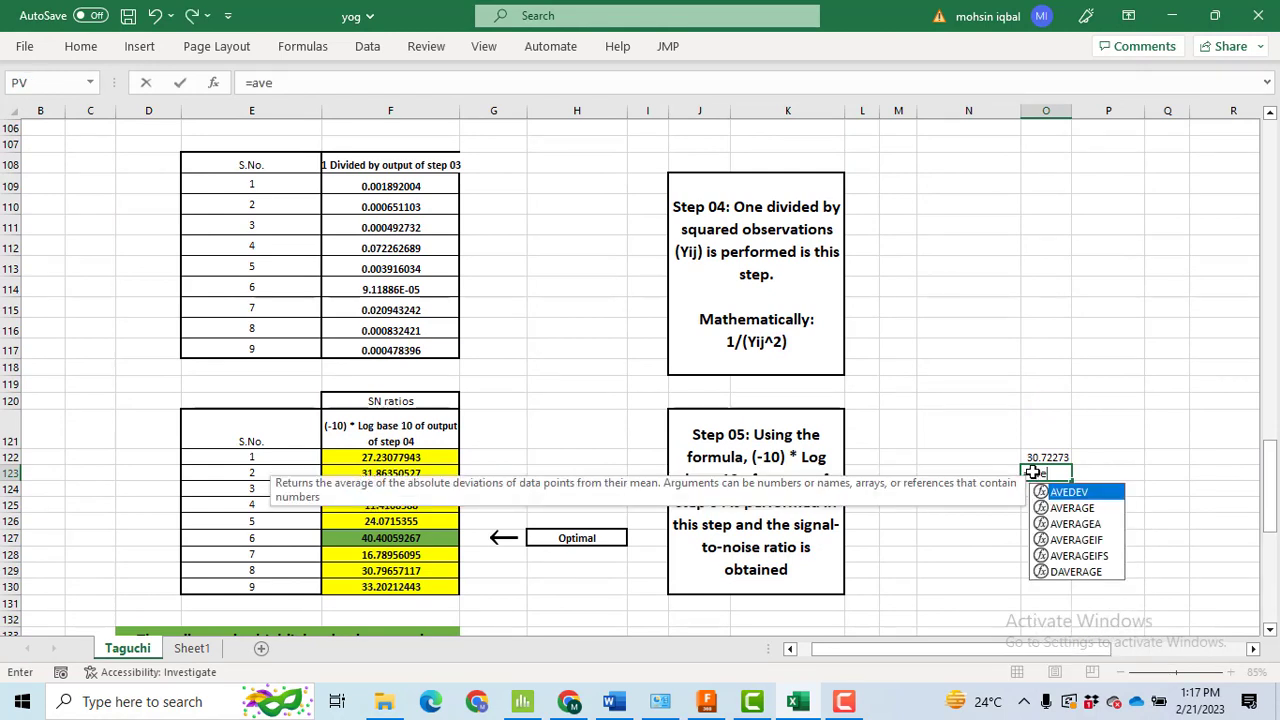
pyautogui.press('Down')
pyautogui.press('Tab')
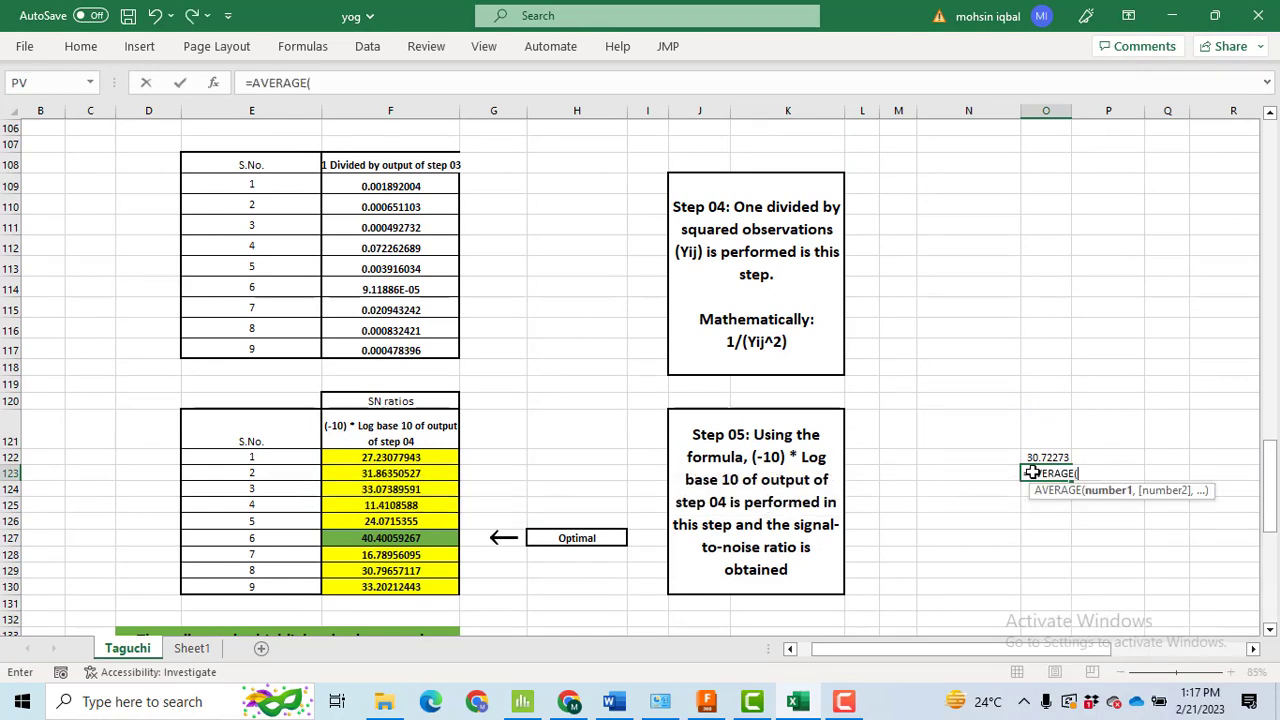
pyautogui.moveTo(380, 500); pyautogui.dragTo(365, 538)
pyautogui.press('Return')
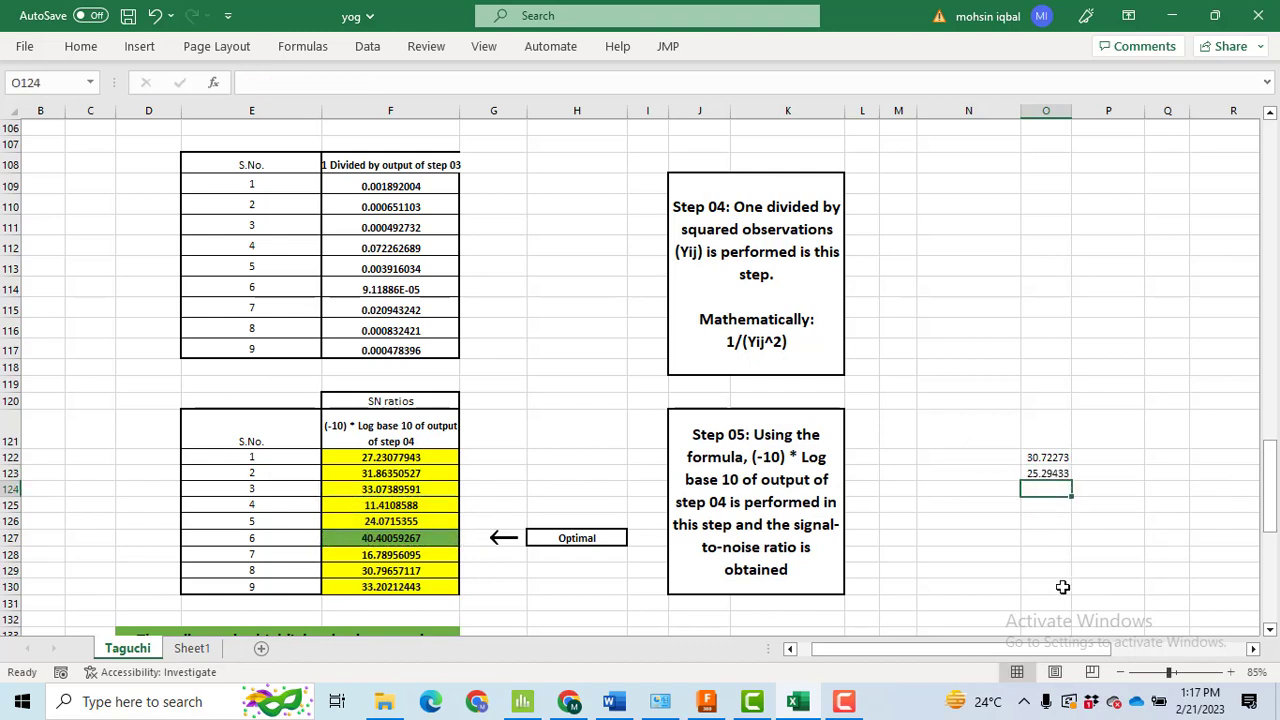
# - Average the S/N ratios of samples 7 to 9 (F128:F130) in cell O124 with the AVERAGE function
pyautogui.write('=aver')
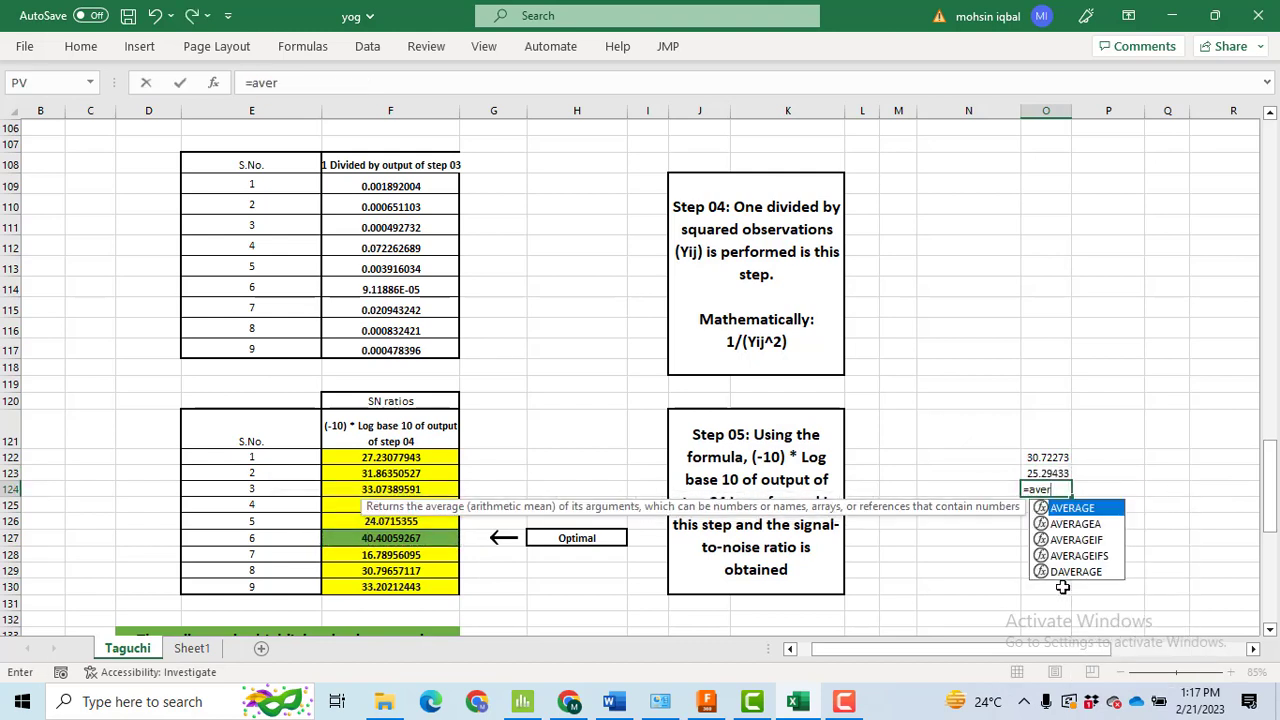
pyautogui.press('Tab')
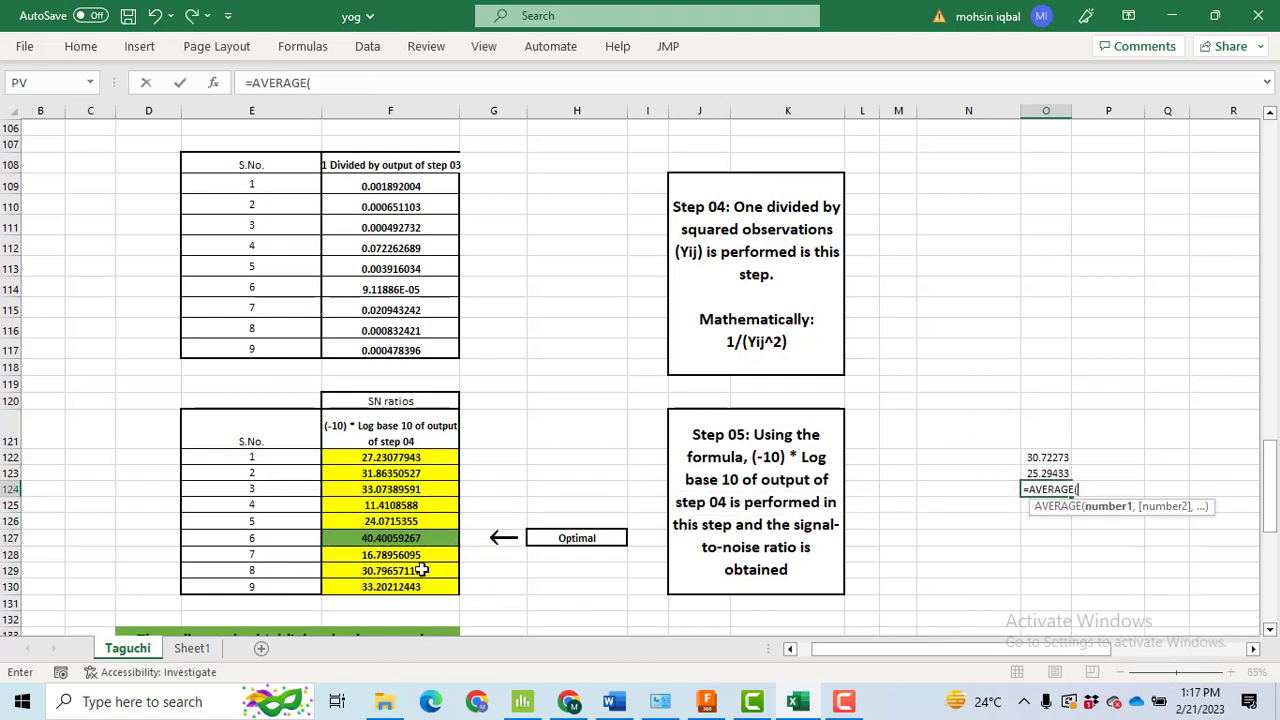
pyautogui.moveTo(412, 555); pyautogui.dragTo(404, 587)
pyautogui.press('Return')
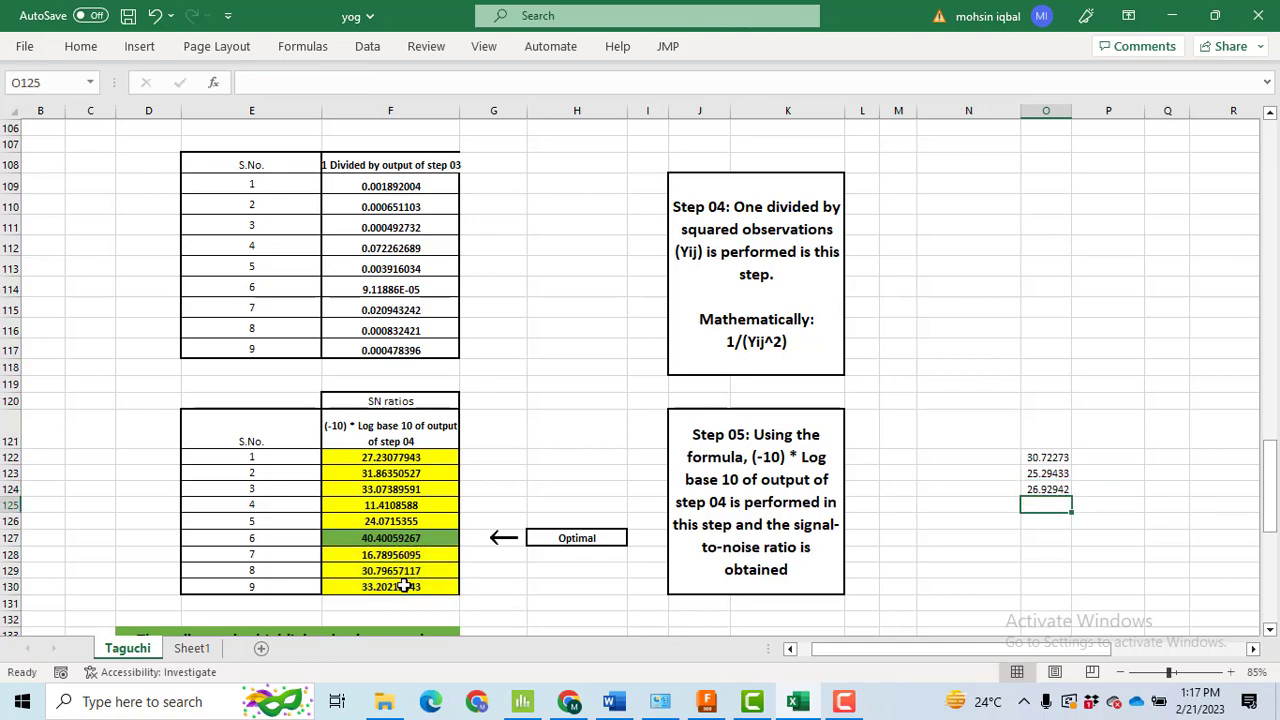
# - Compare the three averages in O122:O124 with factor A's level means in the control factors table
pyautogui.moveTo(1270, 490); pyautogui.dragTo(1270, 570)
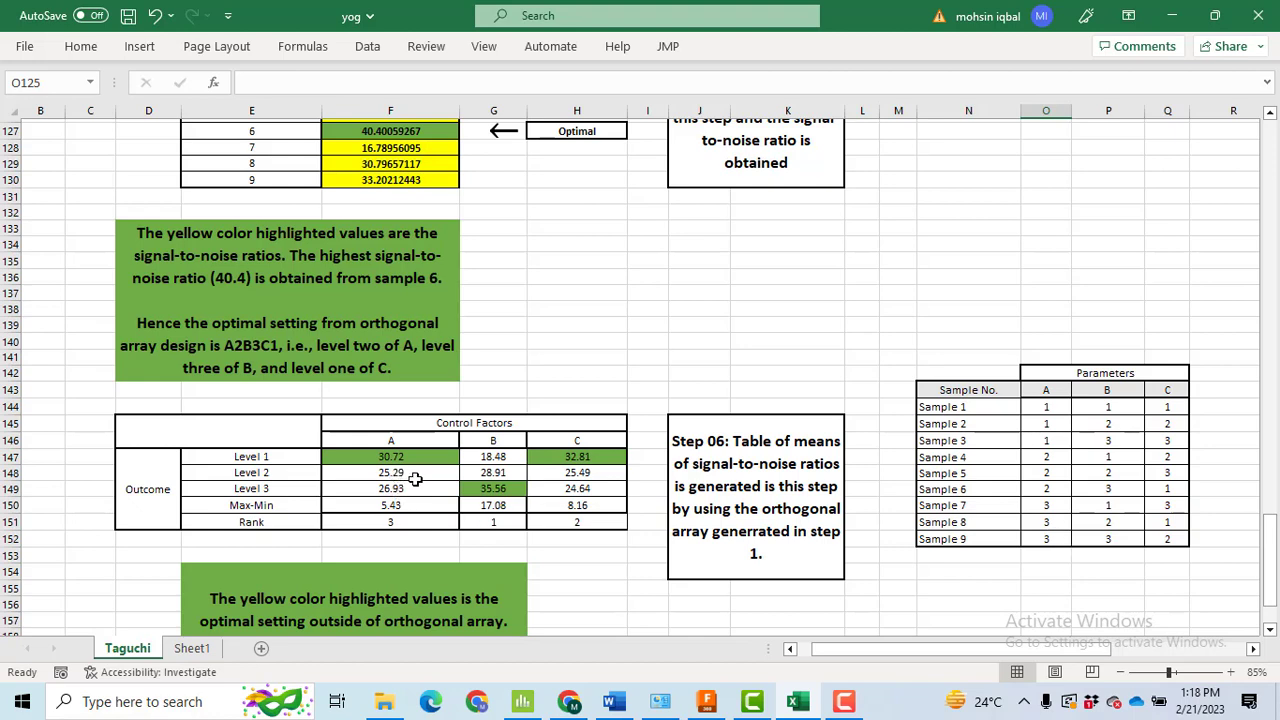
pyautogui.moveTo(1272, 549); pyautogui.dragTo(1270, 476)
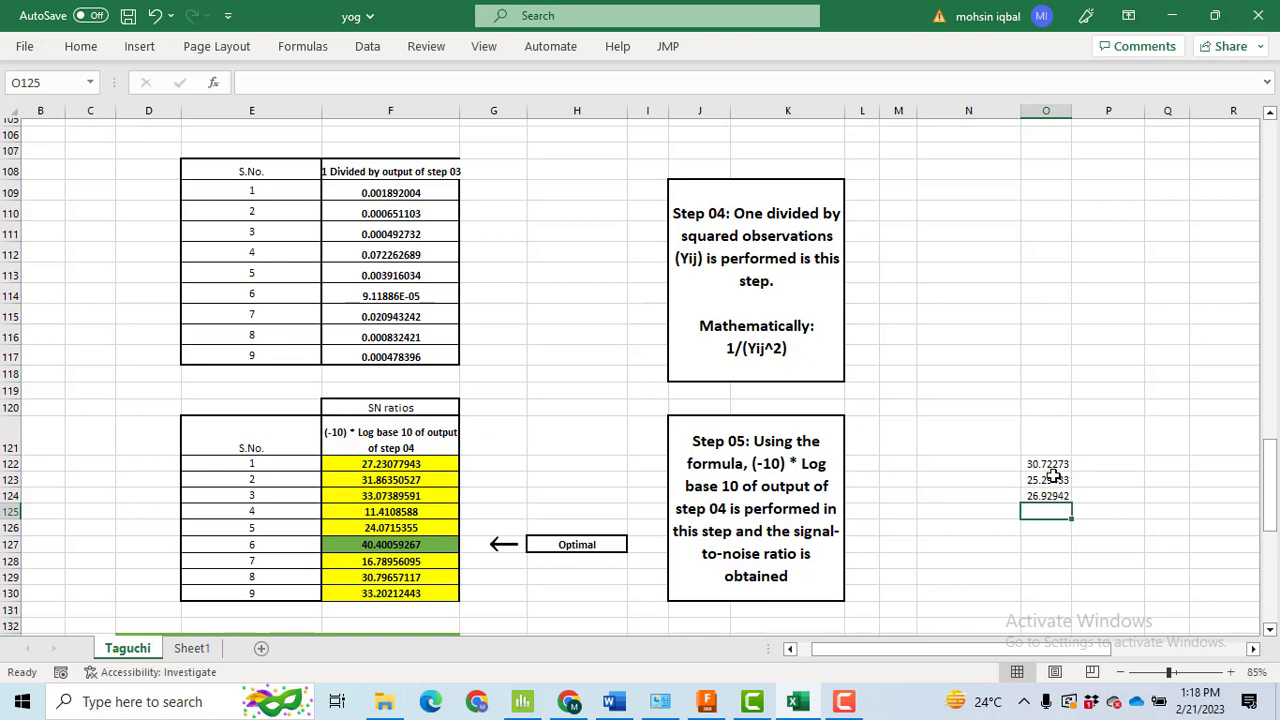
pyautogui.moveTo(1270, 465); pyautogui.dragTo(1270, 528)
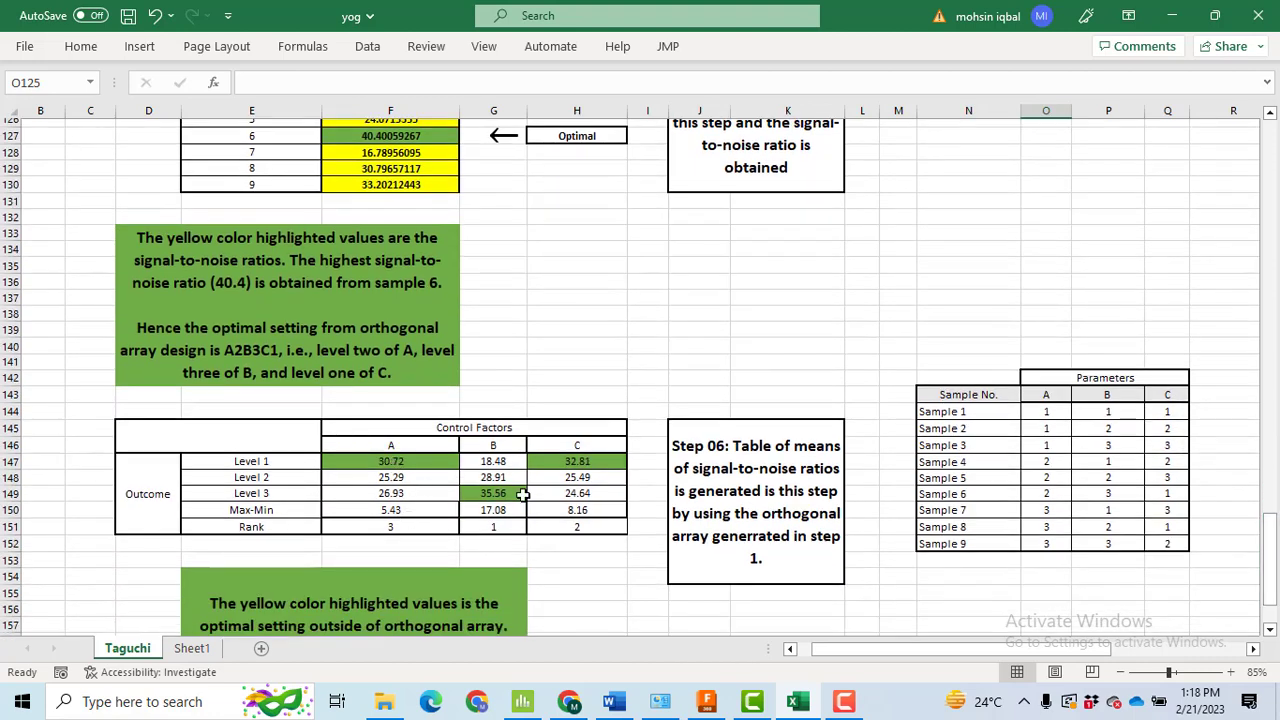
# - Inspect the formula for factor B's Level 1 mean and locate the samples where B is at level 1 in the array
pyautogui.click(505, 460)
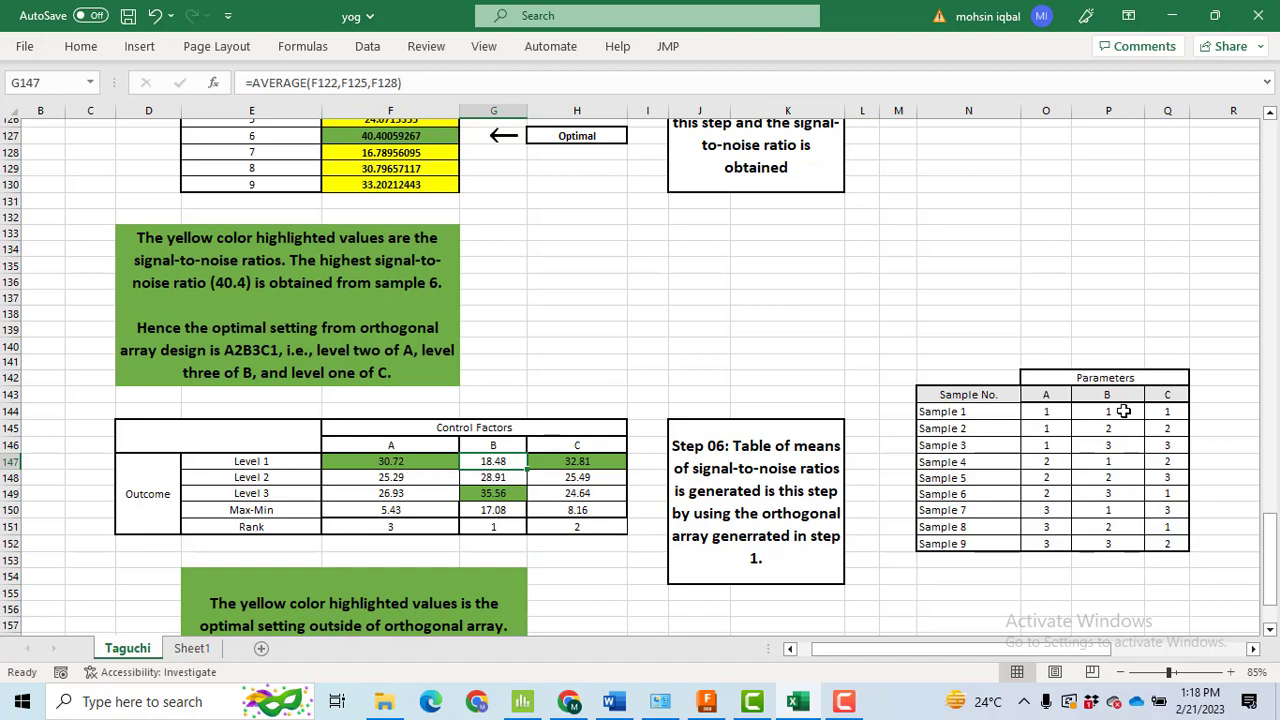
pyautogui.click(1124, 411)
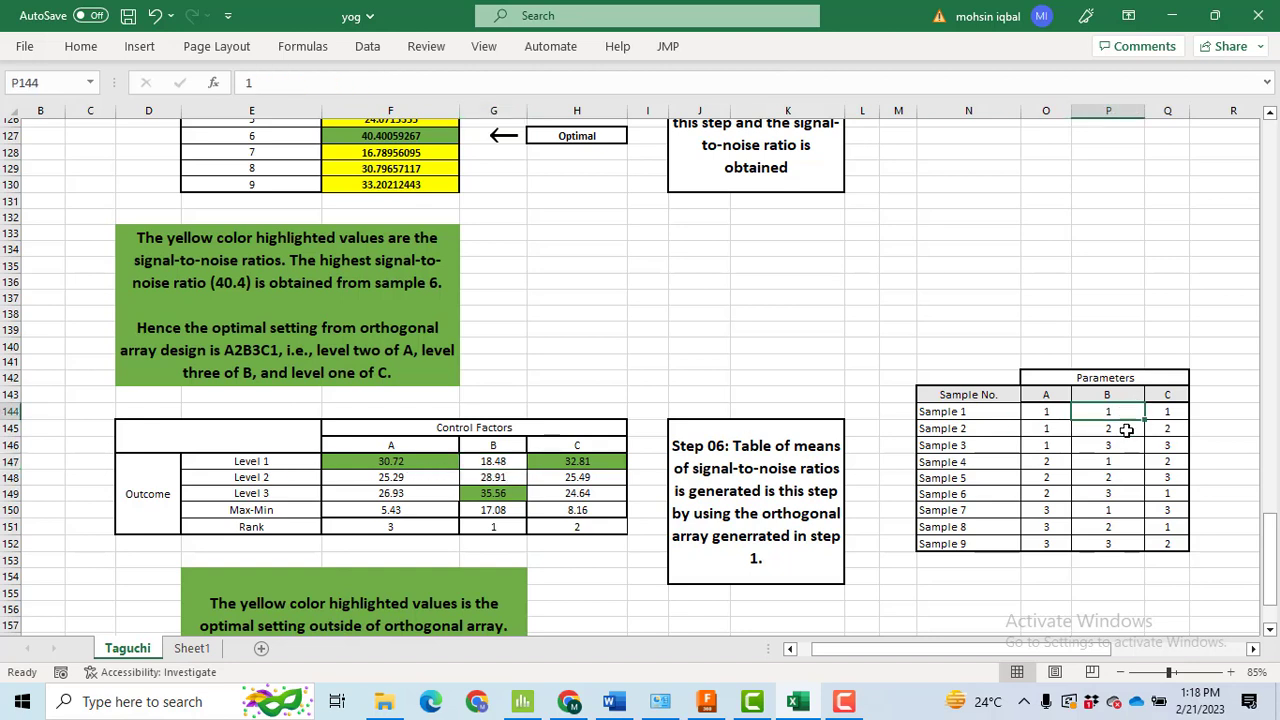
pyautogui.click(1124, 461)
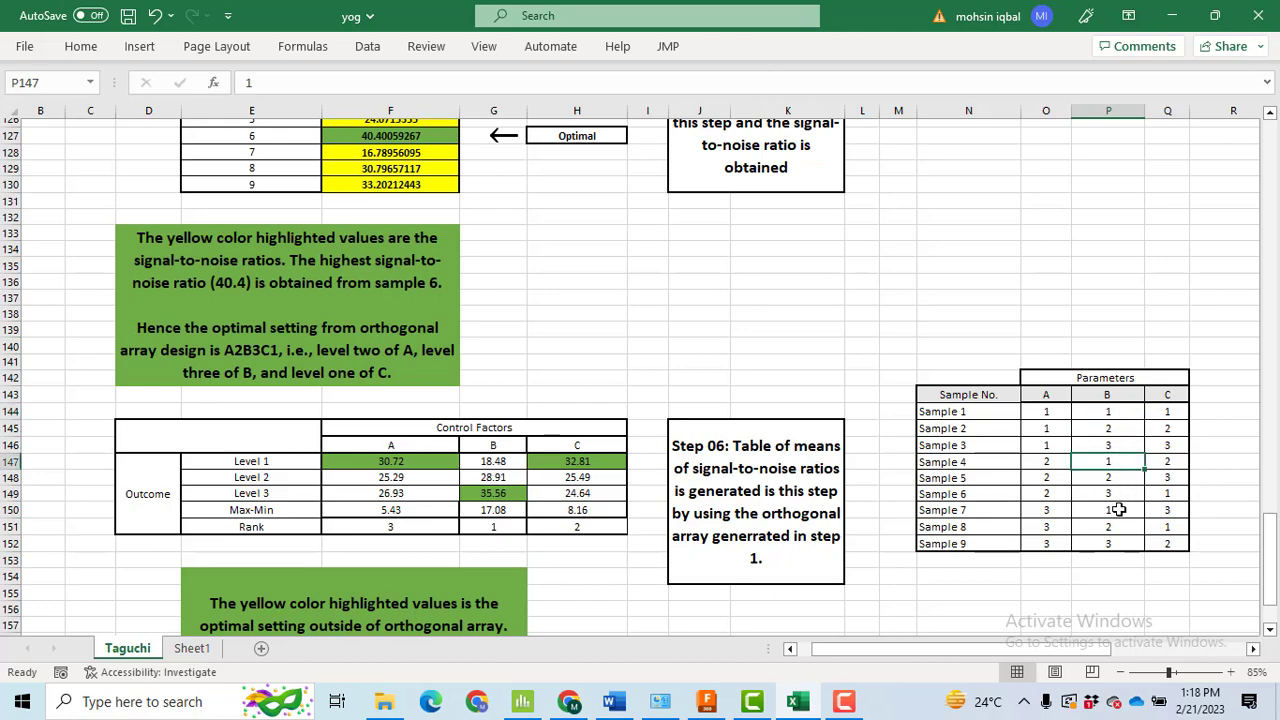
pyautogui.click(1118, 509)
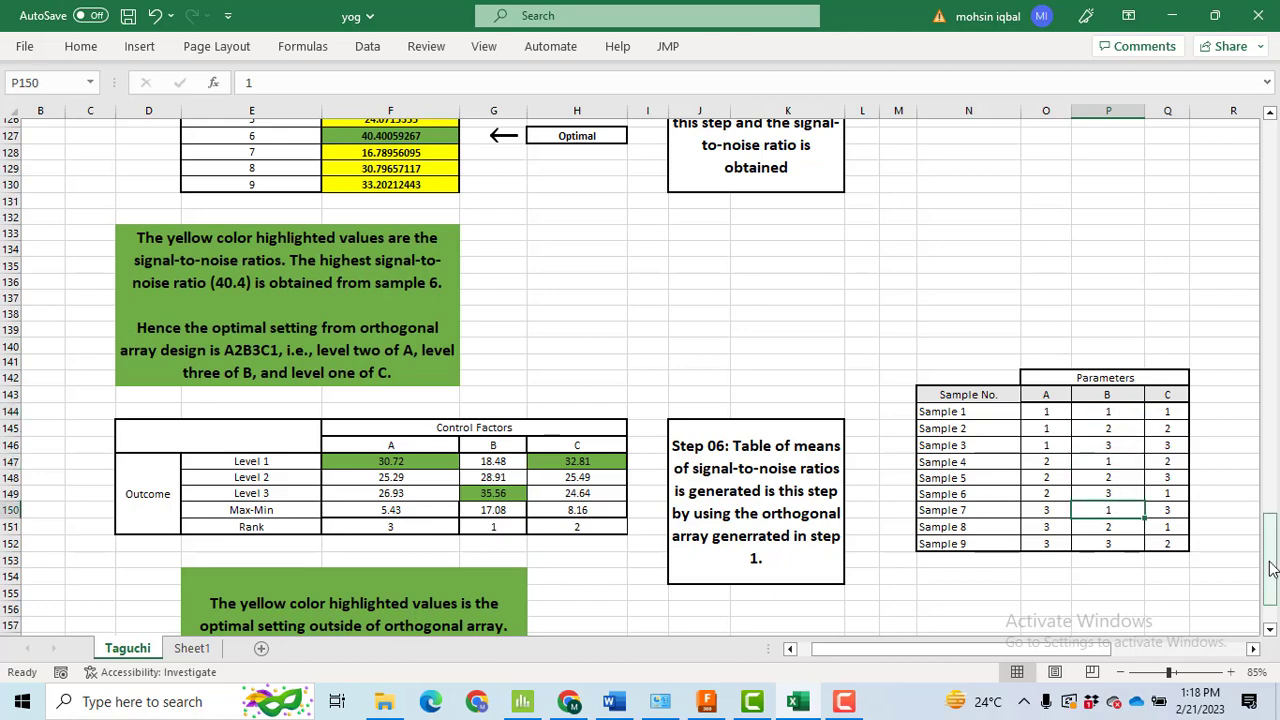
# - Average the S/N ratios of samples 1, 4 and 7 (F122, F125, F128) in cell P122 and check the result against factor B's Level 1 mean
pyautogui.moveTo(1270, 568); pyautogui.dragTo(1270, 522)
pyautogui.click(1108, 308)
pyautogui.write('=aver')
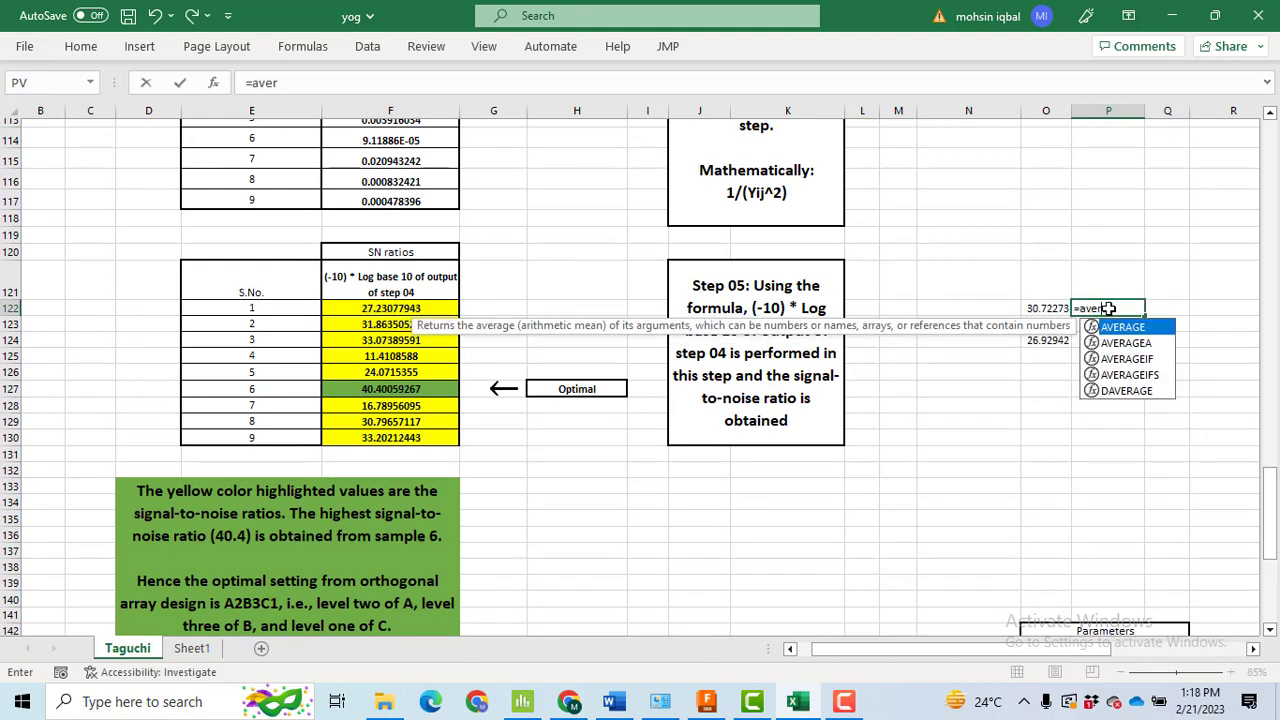
pyautogui.press('Tab')
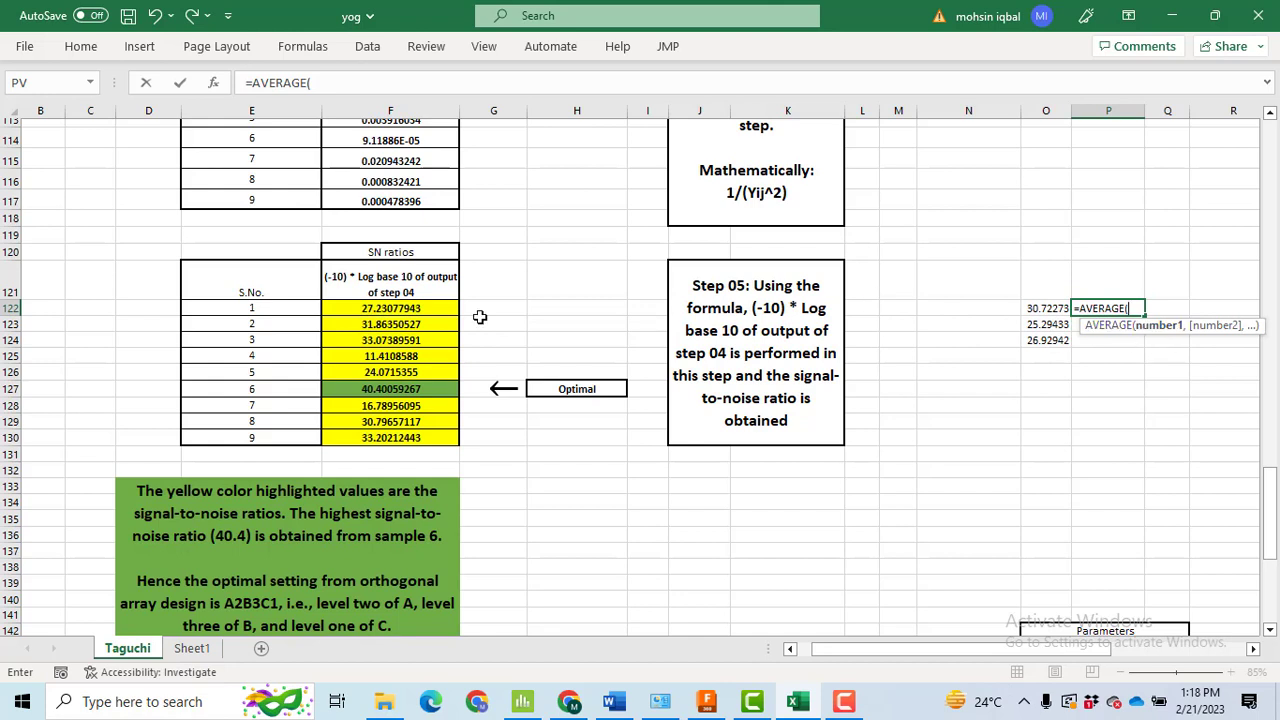
pyautogui.click(343, 308)
pyautogui.write(',')
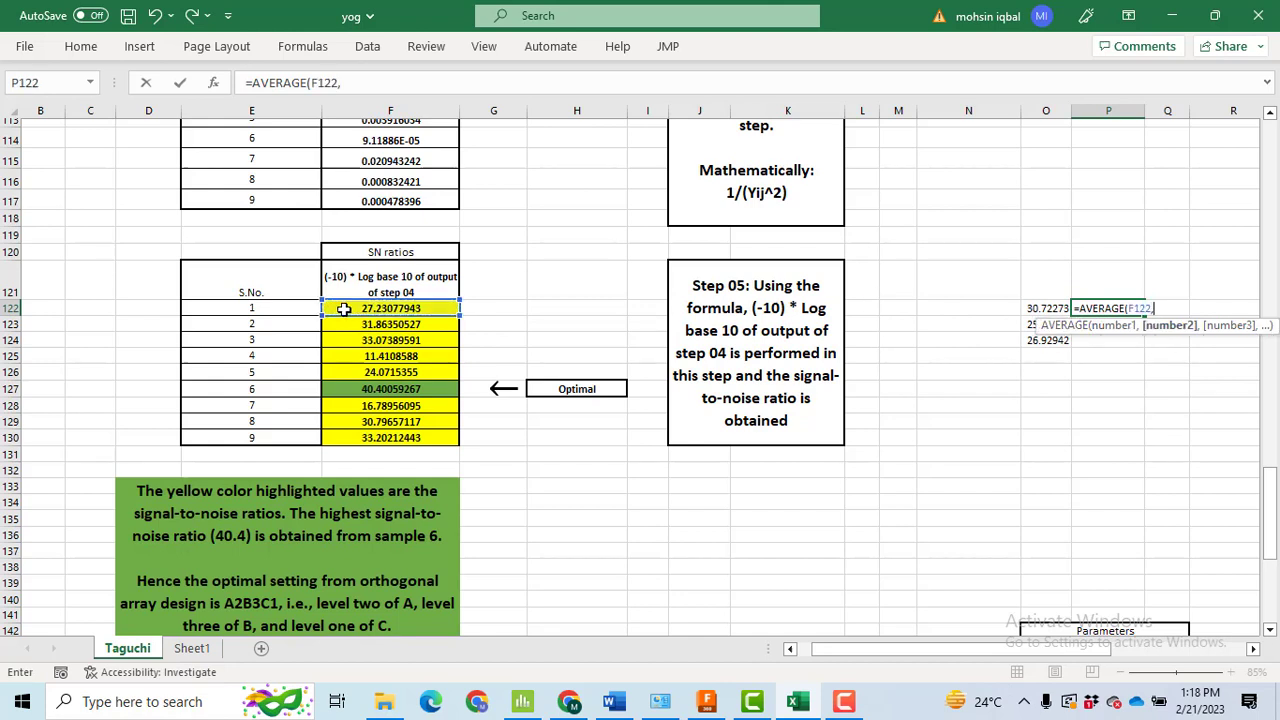
pyautogui.click(372, 355)
pyautogui.write(',')
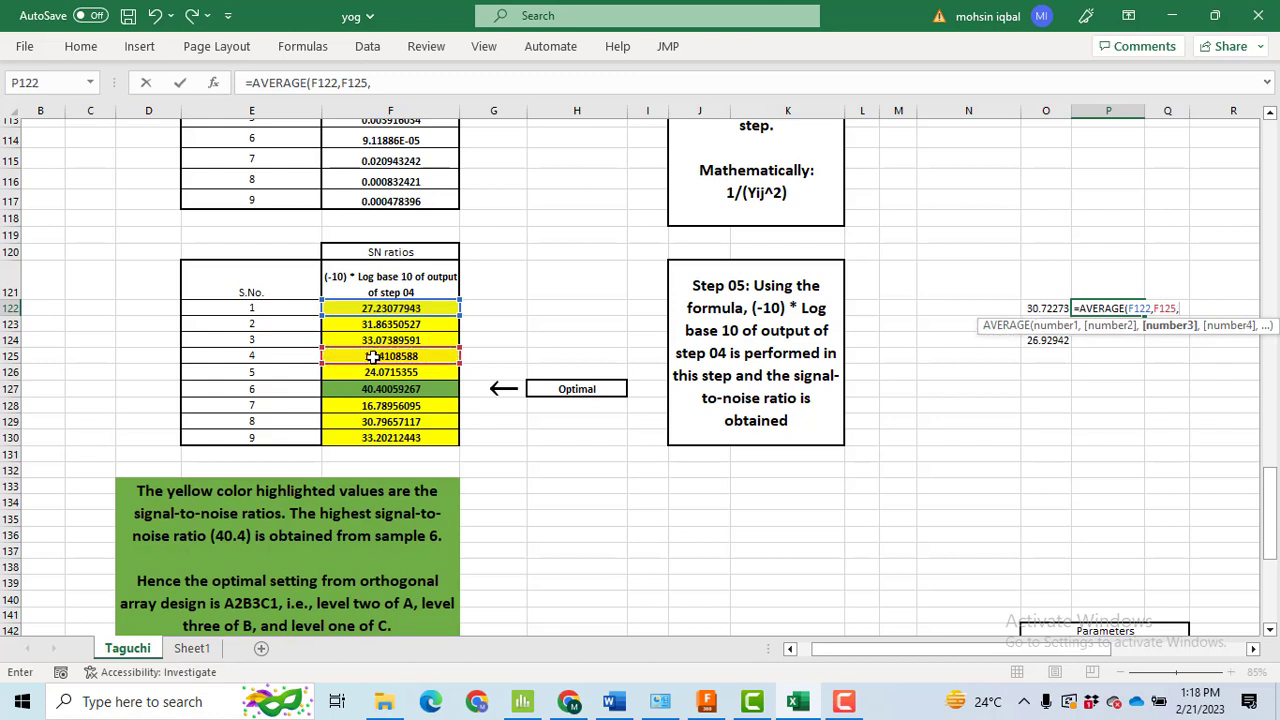
pyautogui.click(379, 408)
pyautogui.write(',')
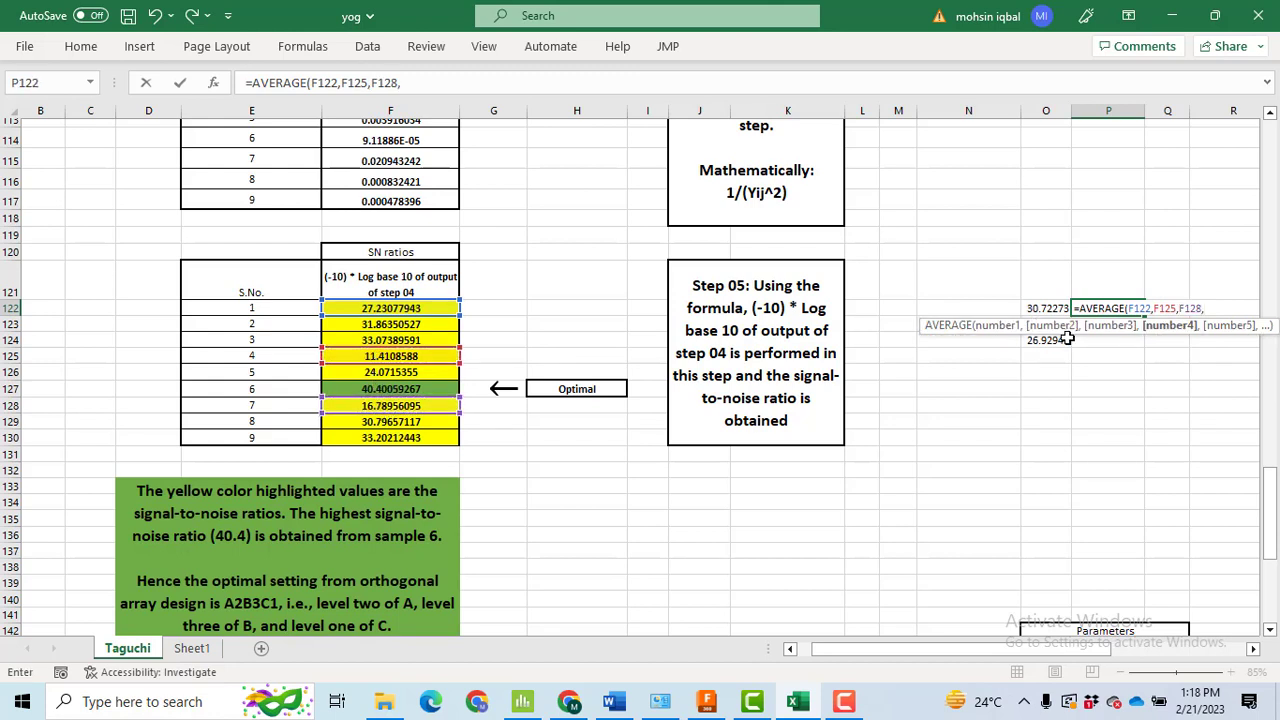
pyautogui.press('BackSpace')
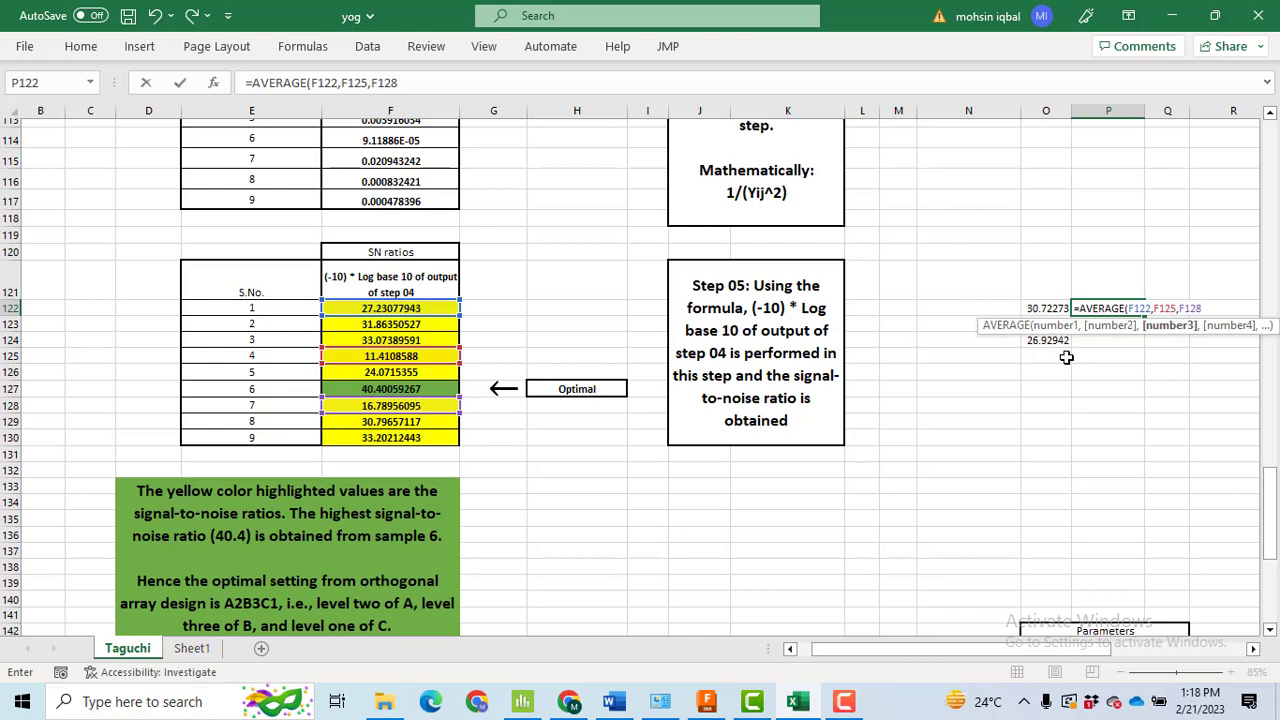
pyautogui.write(')')
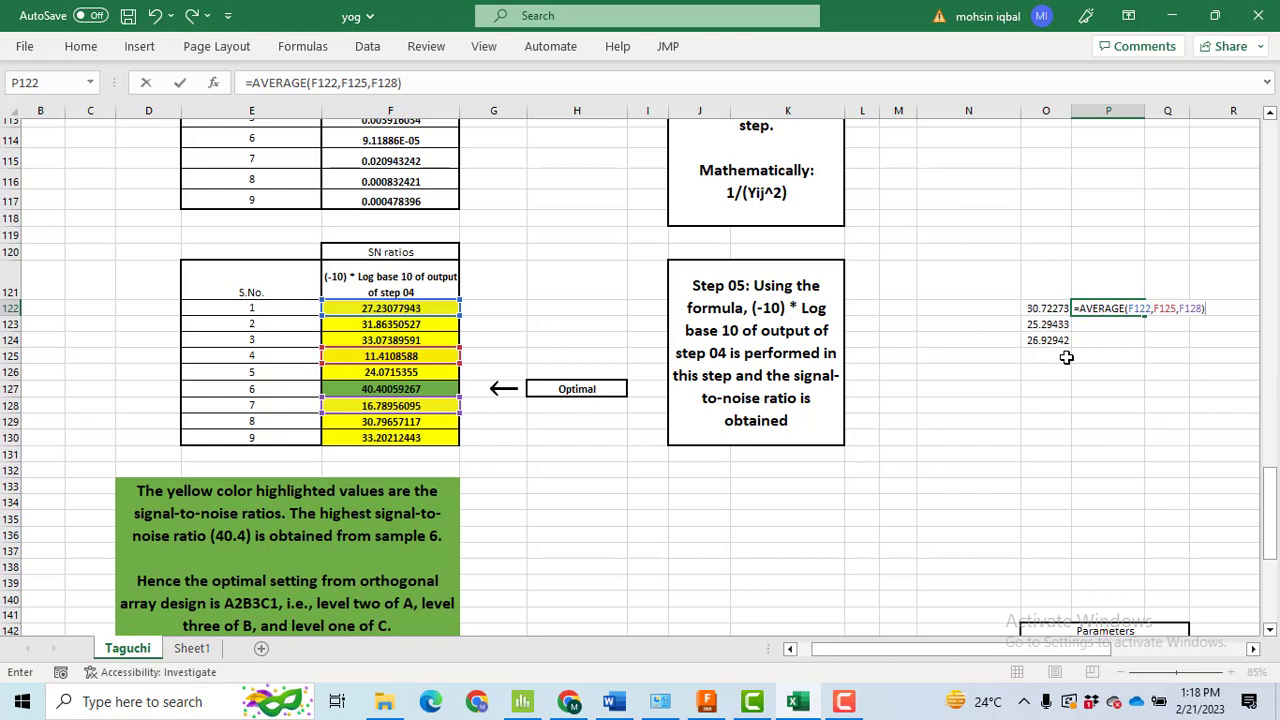
pyautogui.press('Return')
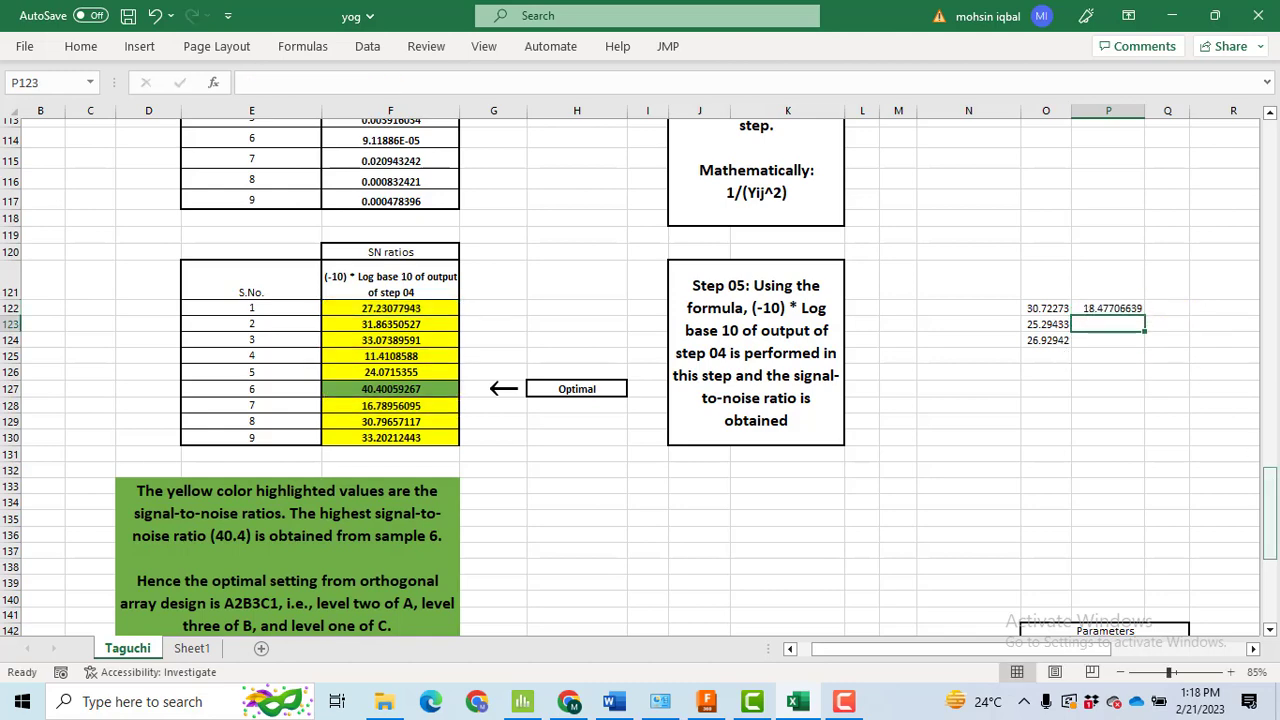
pyautogui.moveTo(1270, 487); pyautogui.dragTo(1270, 540)
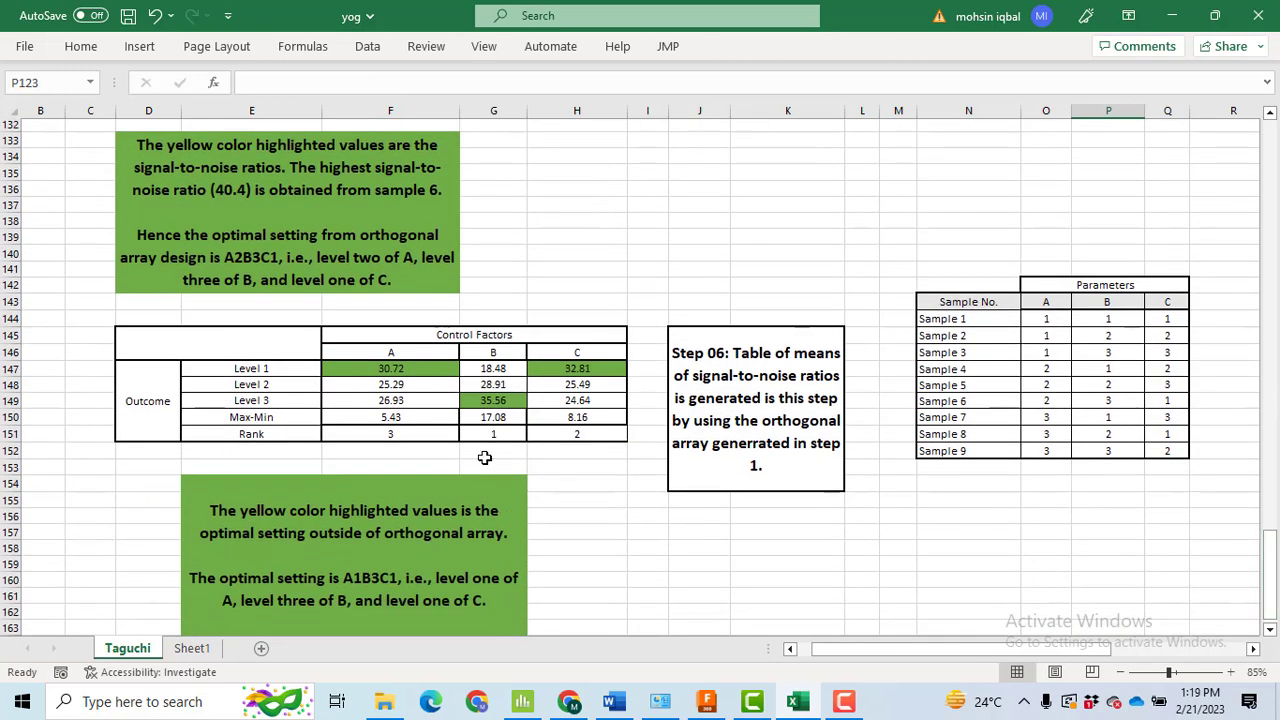
pyautogui.click(500, 369)
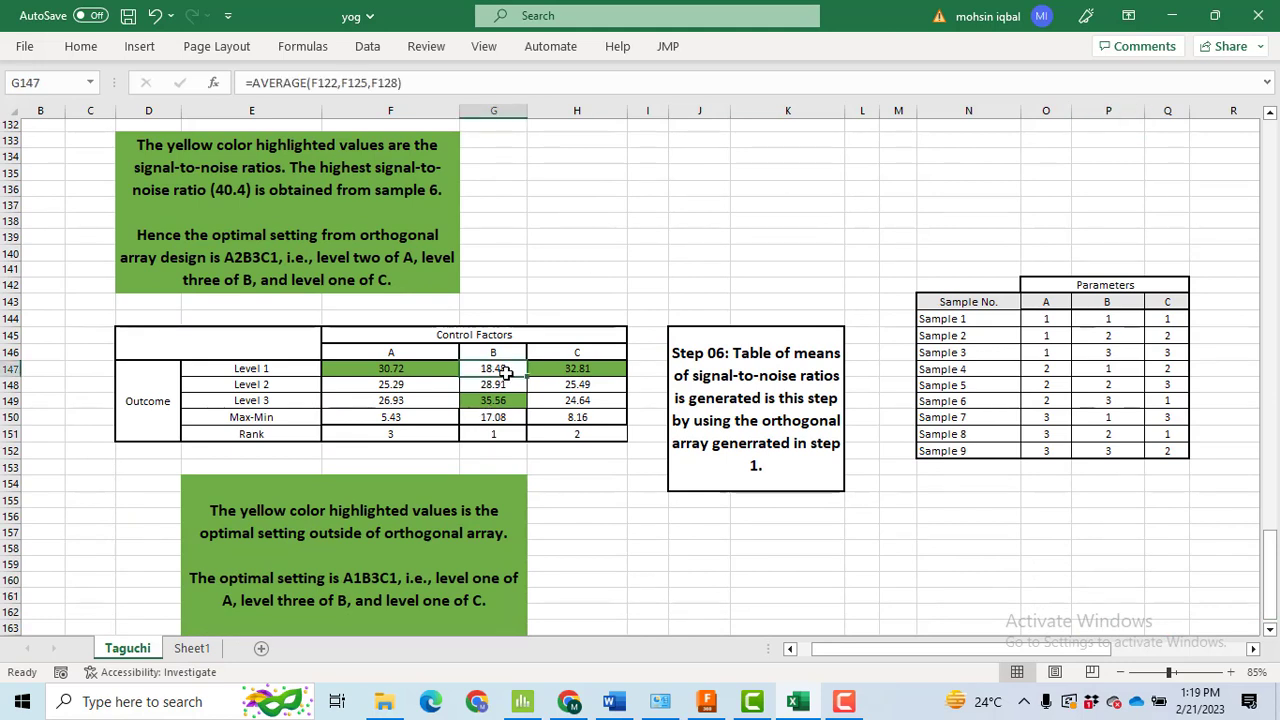